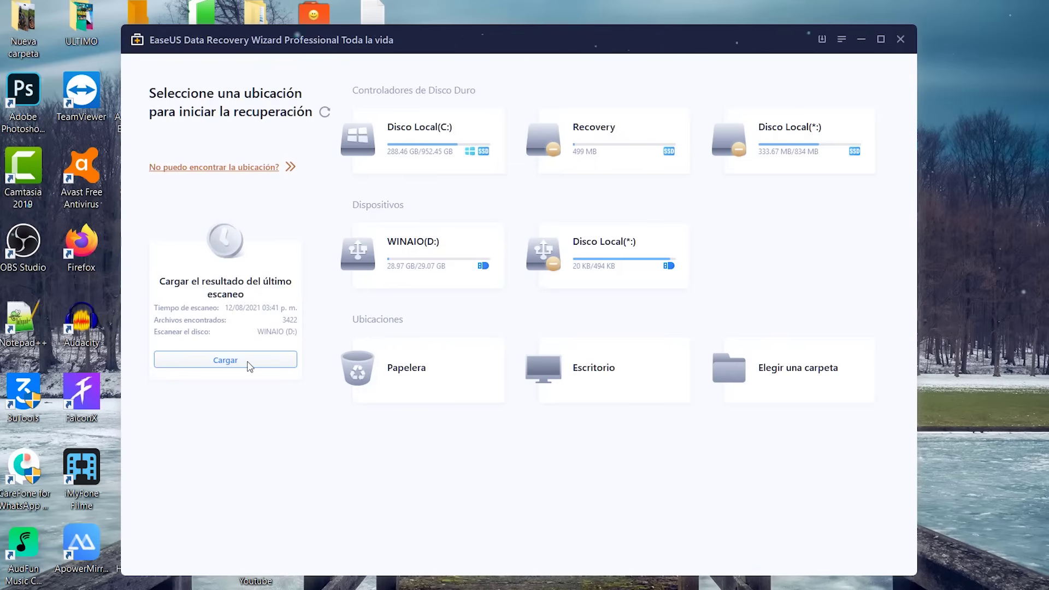
Scan the WINAIO (D:) USB drive for deleted and lost files.
mouse_move(453, 258)
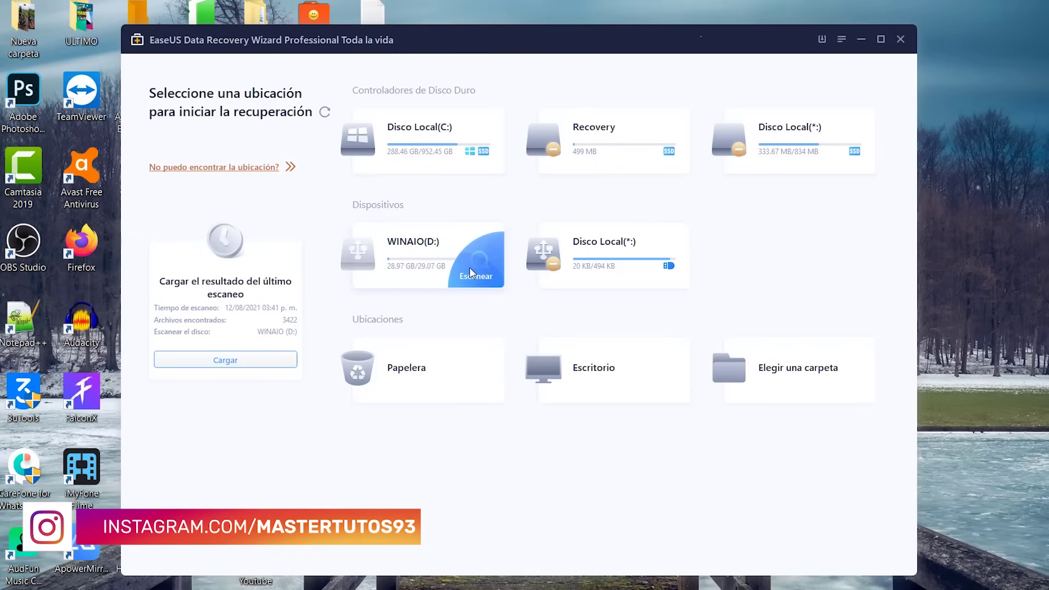
mouse_move(487, 126)
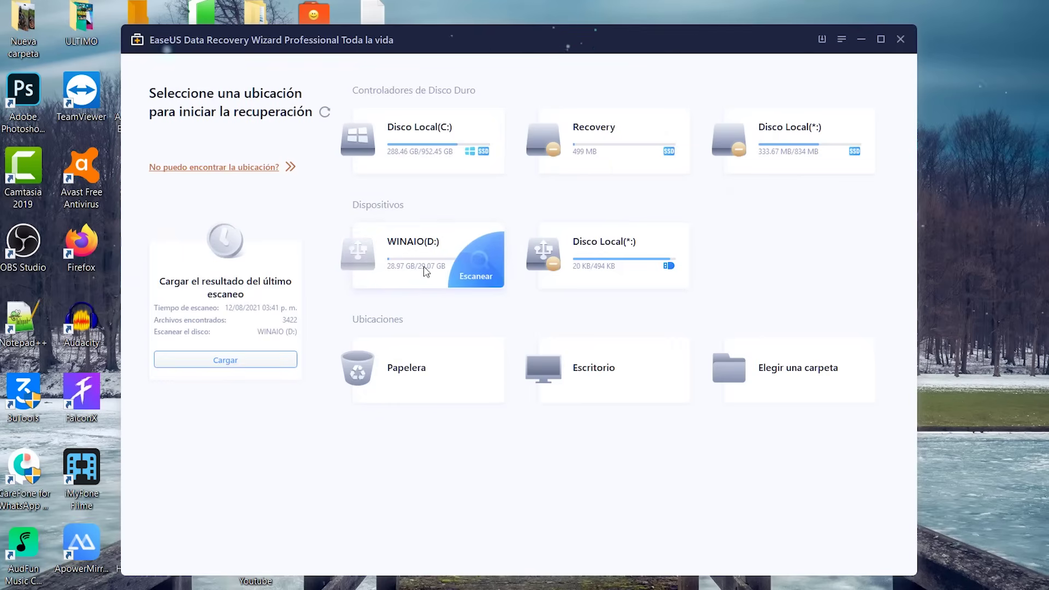
mouse_move(590, 259)
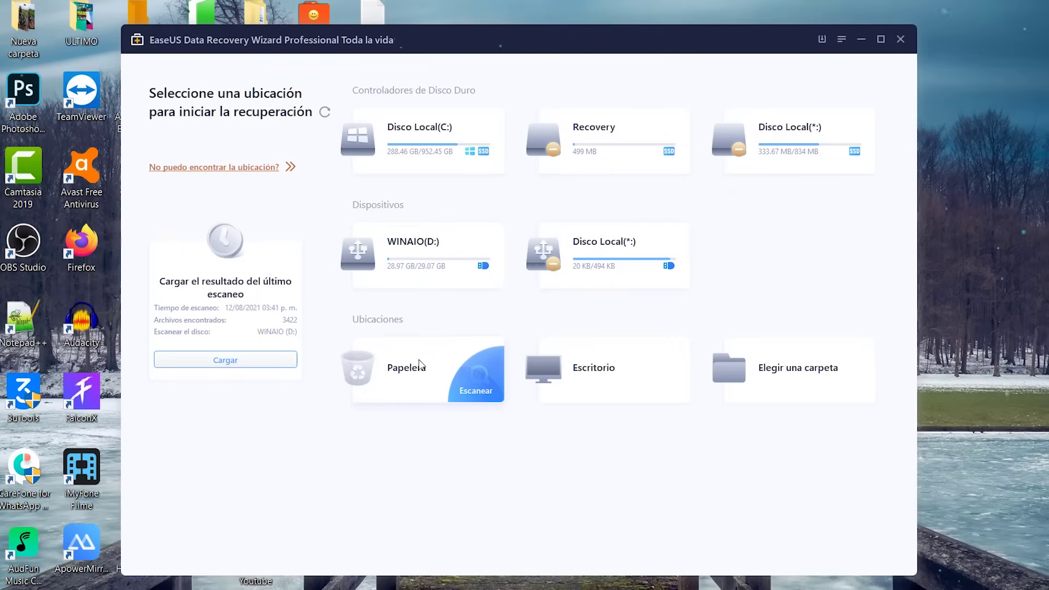
mouse_move(846, 389)
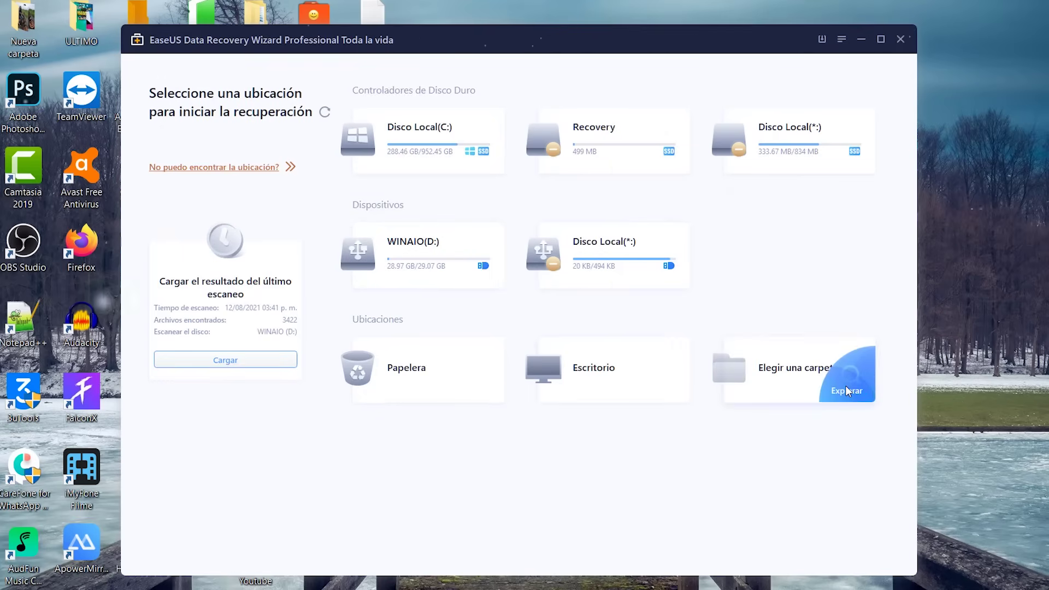
left_click(490, 264)
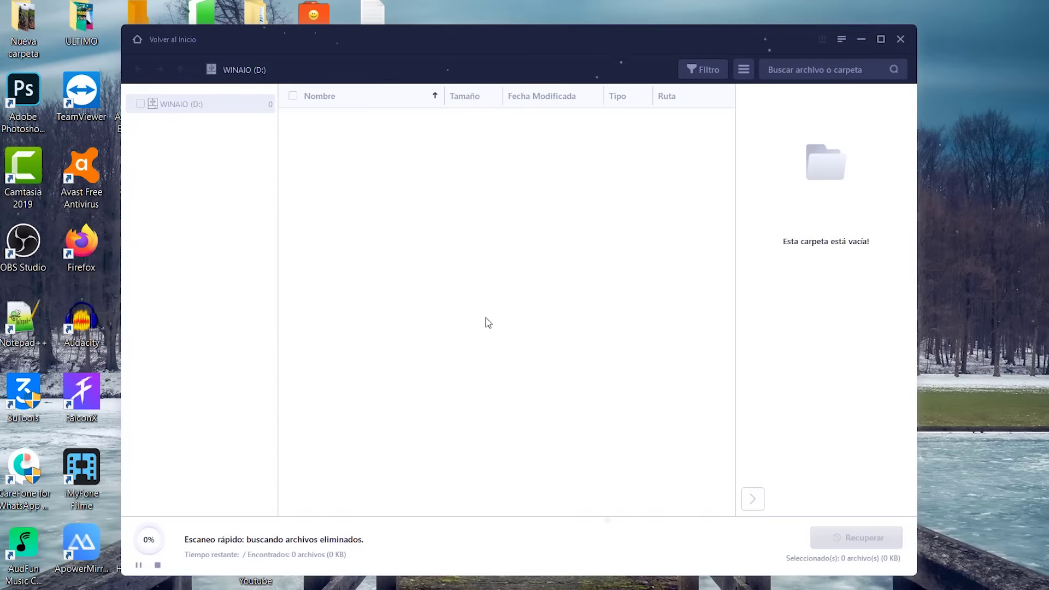
left_click_drag(336, 49, 341, 64)
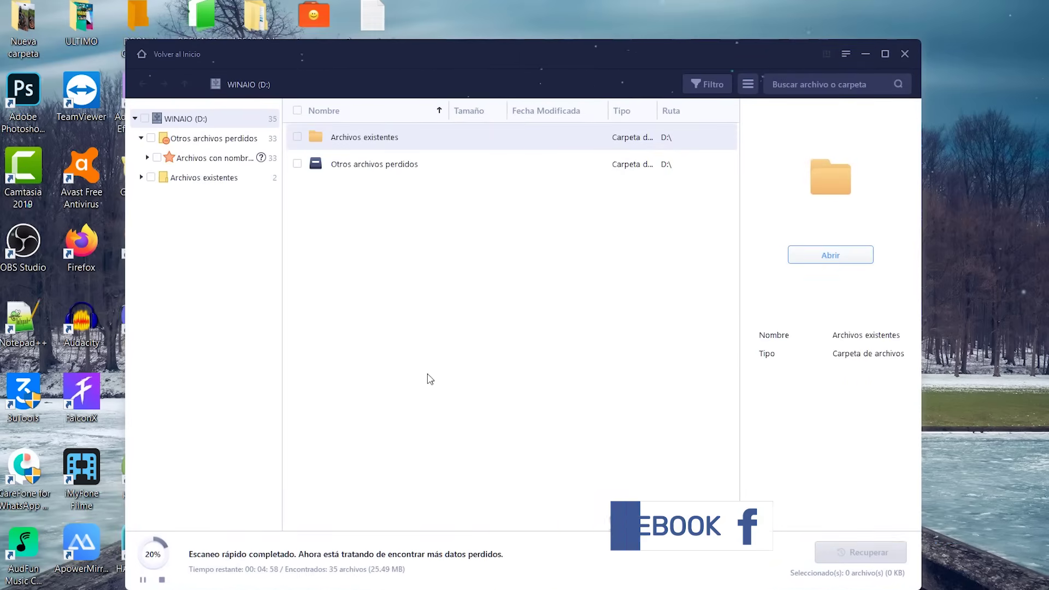
left_click_drag(431, 58, 426, 53)
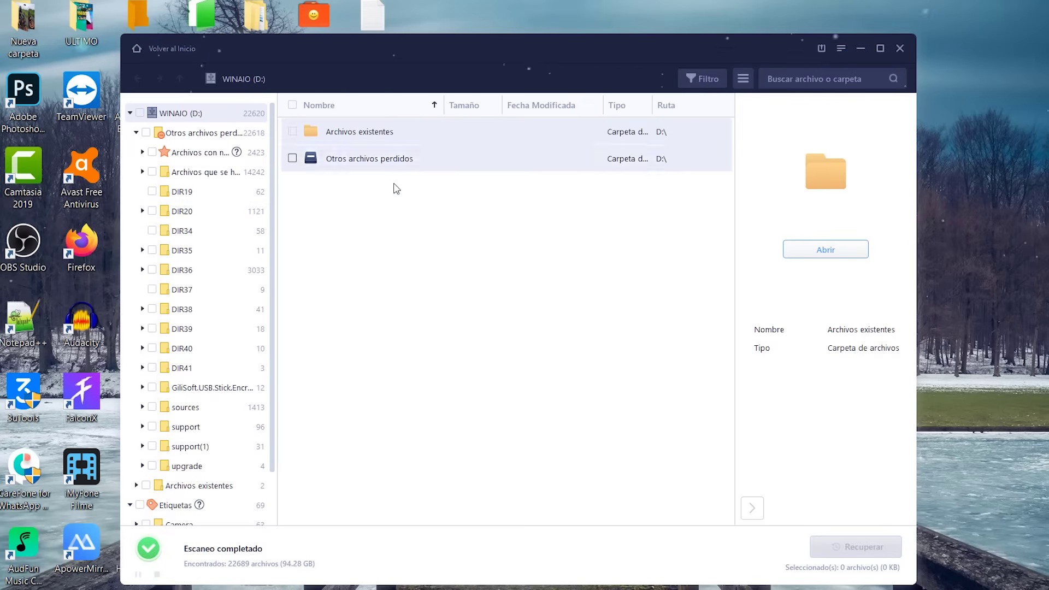
Look inside the Archivos existentes folder and look through the contents of Otros archivos perdidos.
double_click(381, 137)
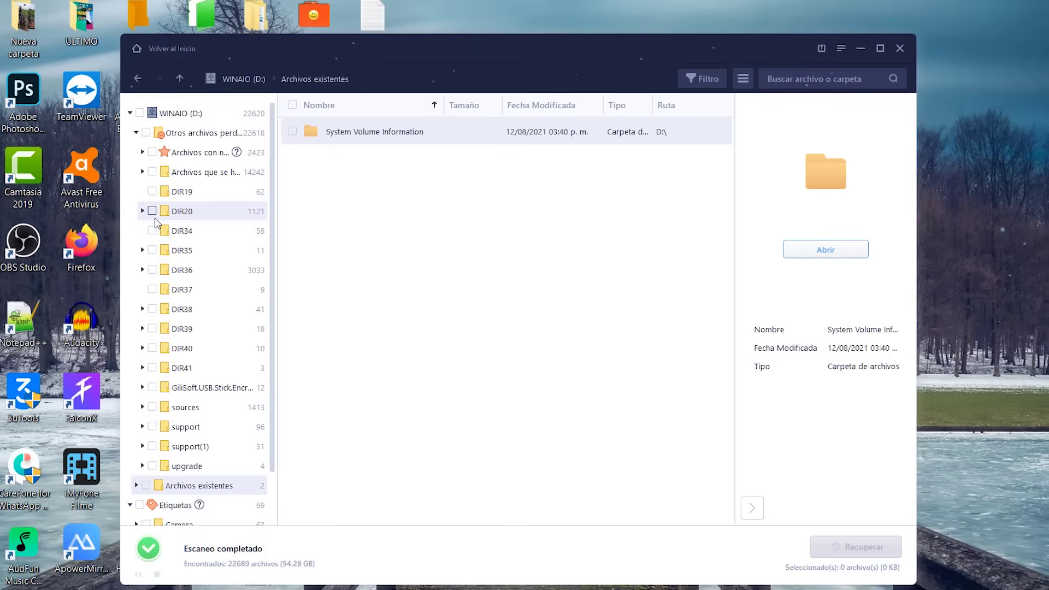
left_click(201, 138)
scroll(424, 244, "down", 10)
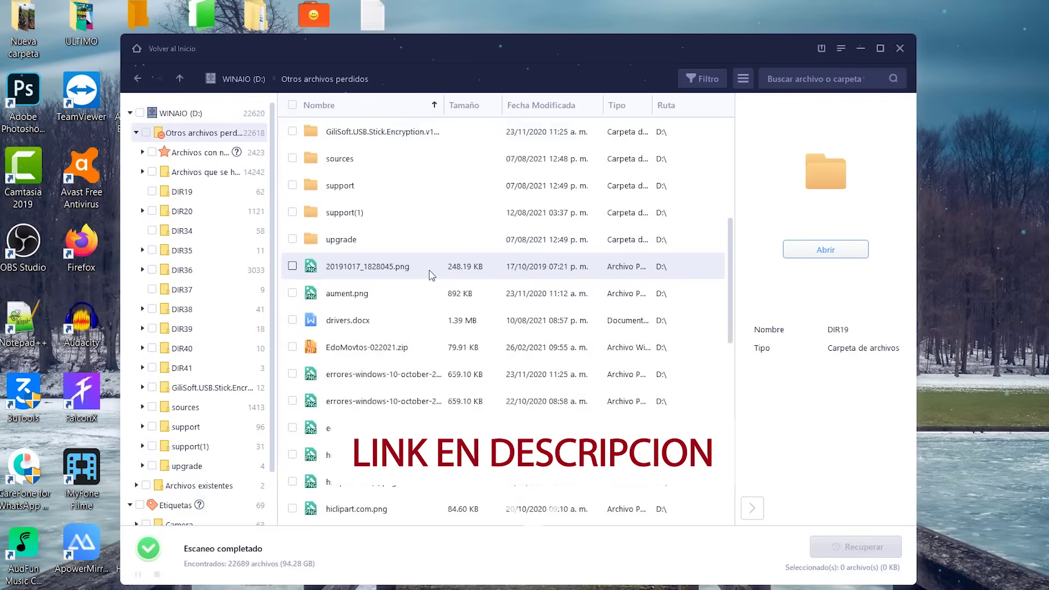
scroll(431, 275, "up", 10)
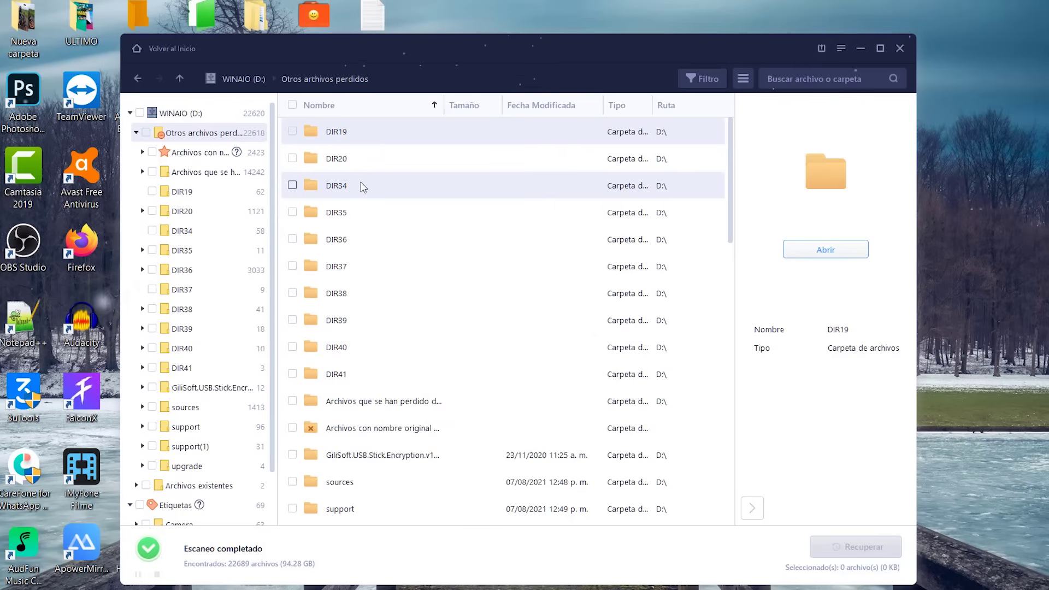
scroll(361, 208, "down", 2)
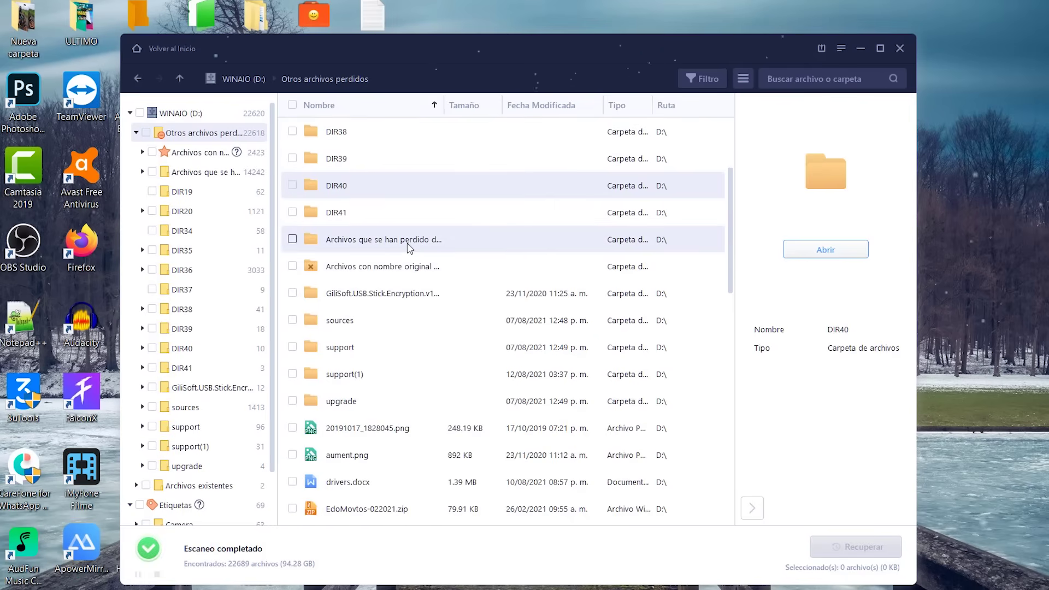
Check the recovered images 20191017_1828045.png and aument.png in Otros archivos perdidos.
scroll(405, 263, "down", 2)
left_click(353, 266)
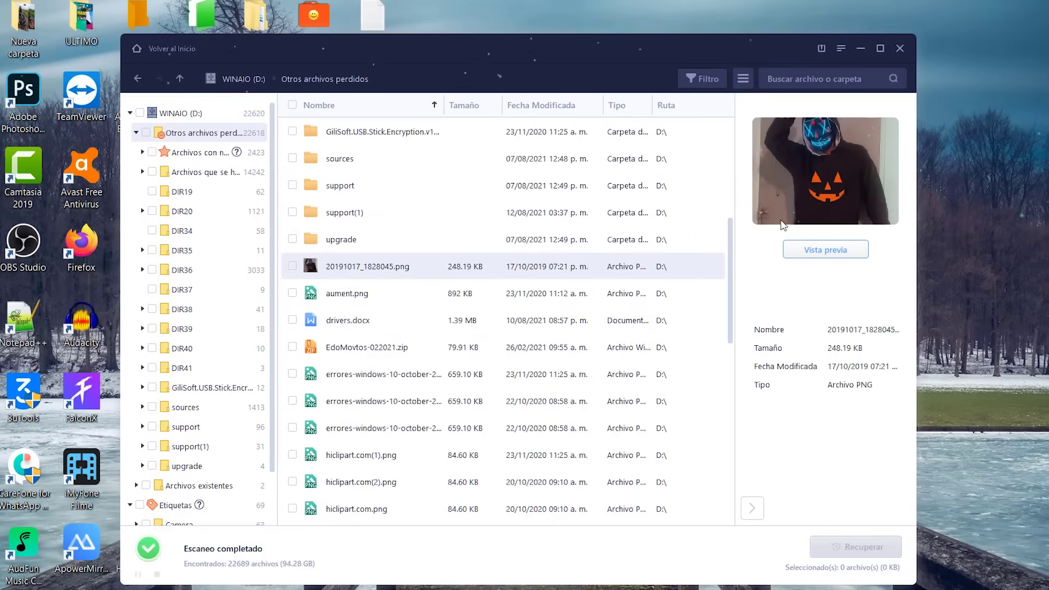
left_click(416, 301)
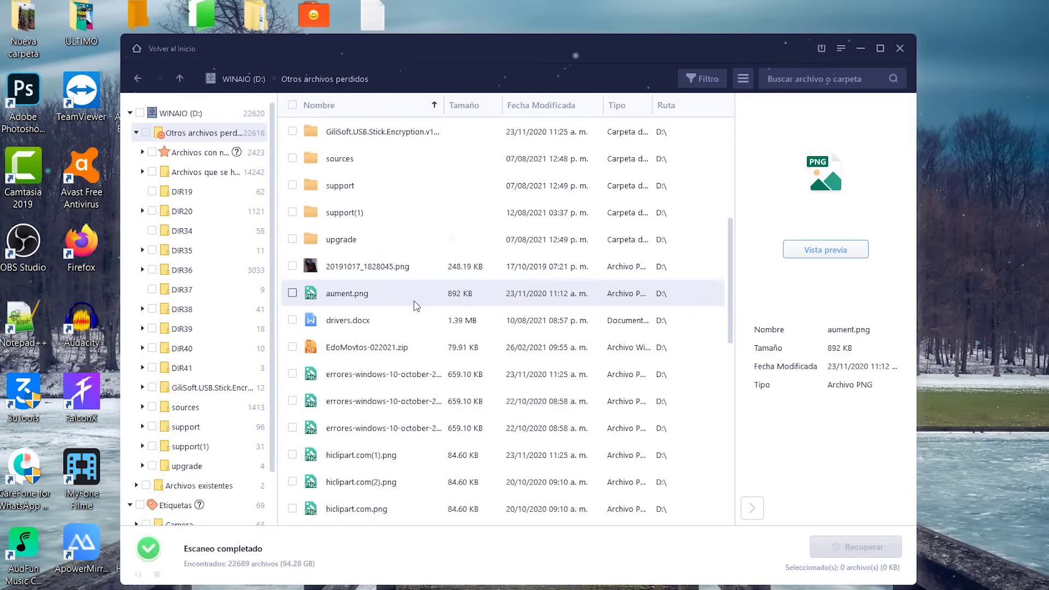
Preview the contents of drivers.docx, read through the document and close the preview.
left_click(412, 320)
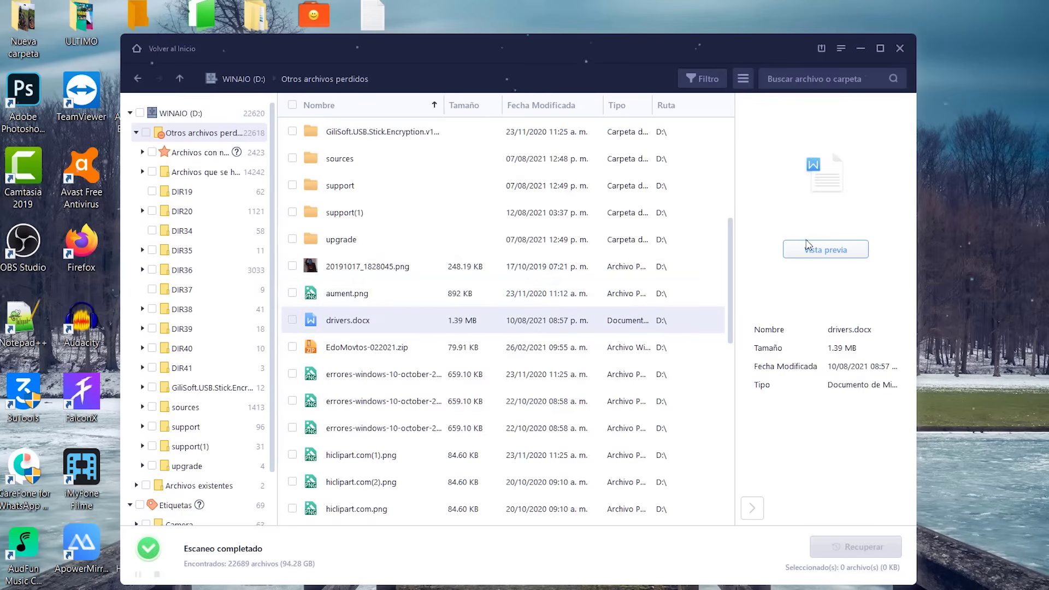
left_click(826, 250)
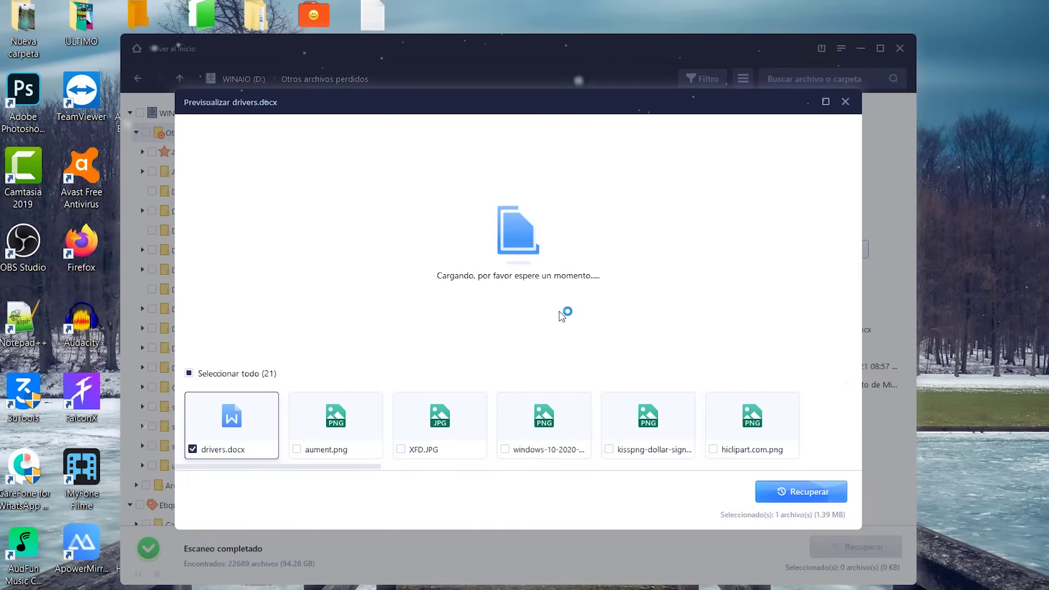
scroll(561, 317, "down", 10)
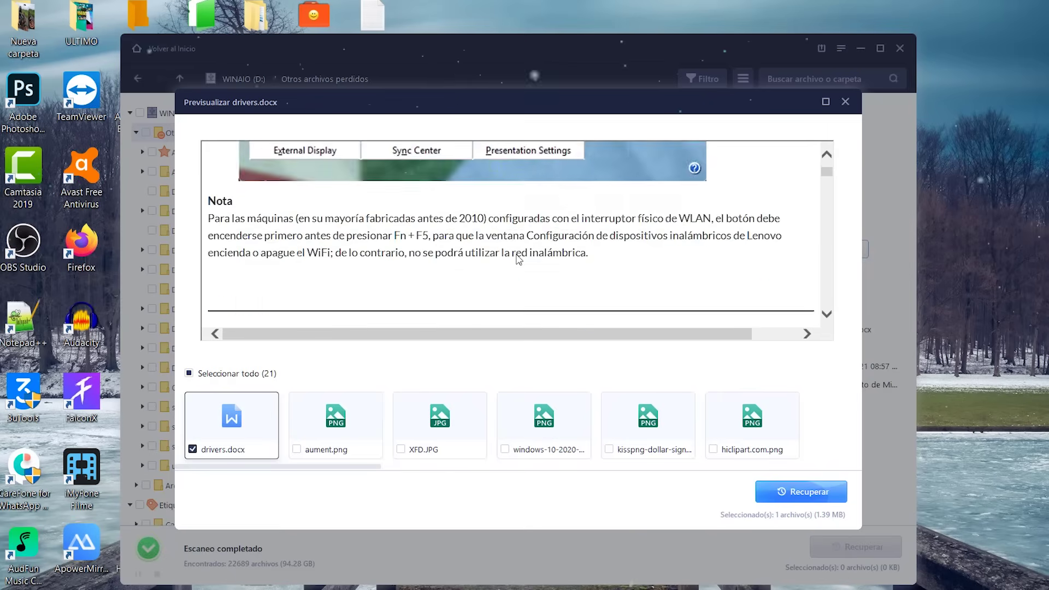
scroll(518, 261, "down", 3)
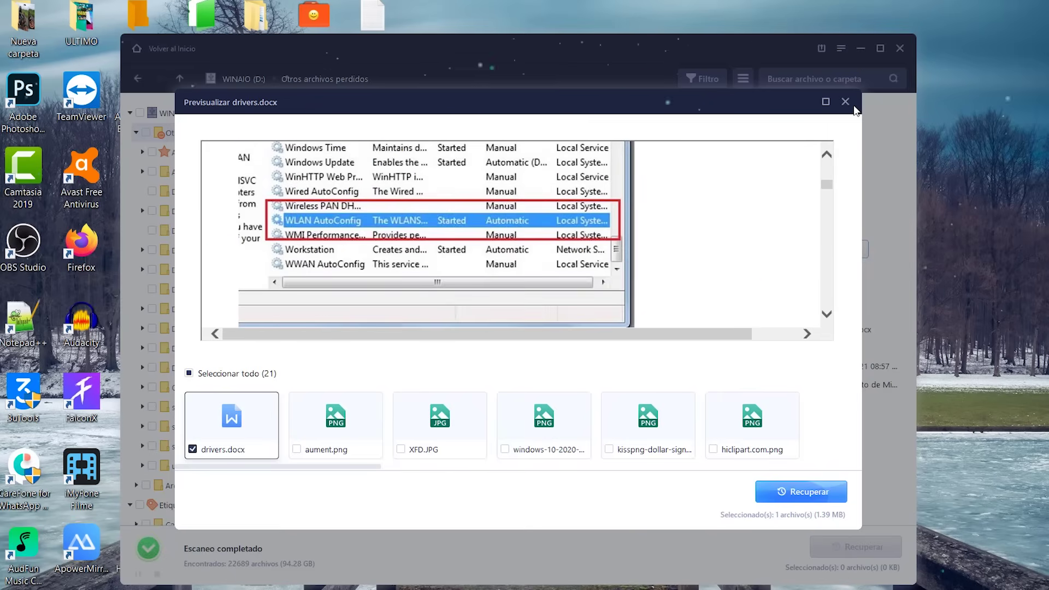
left_click(845, 103)
Examine the found files from EdoMovtos-022021.zip through the errores-windows-10 and hiclipart images to MTS.PNG.
left_click(384, 340)
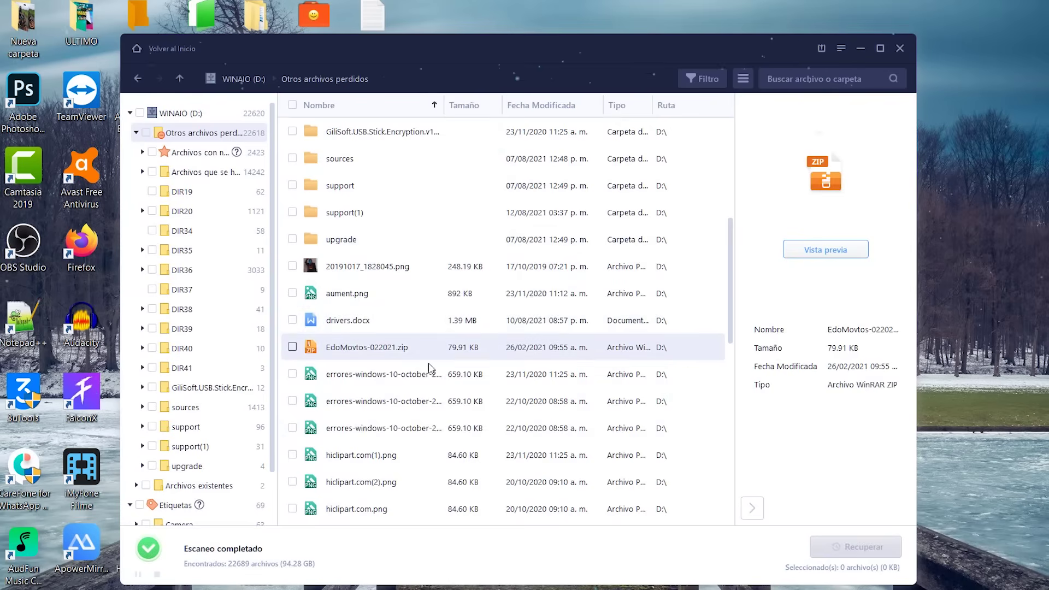
left_click(397, 382)
left_click(405, 404)
scroll(405, 404, "down", 3)
left_click(382, 267)
left_click(379, 301)
left_click(381, 350)
scroll(381, 352, "down", 3)
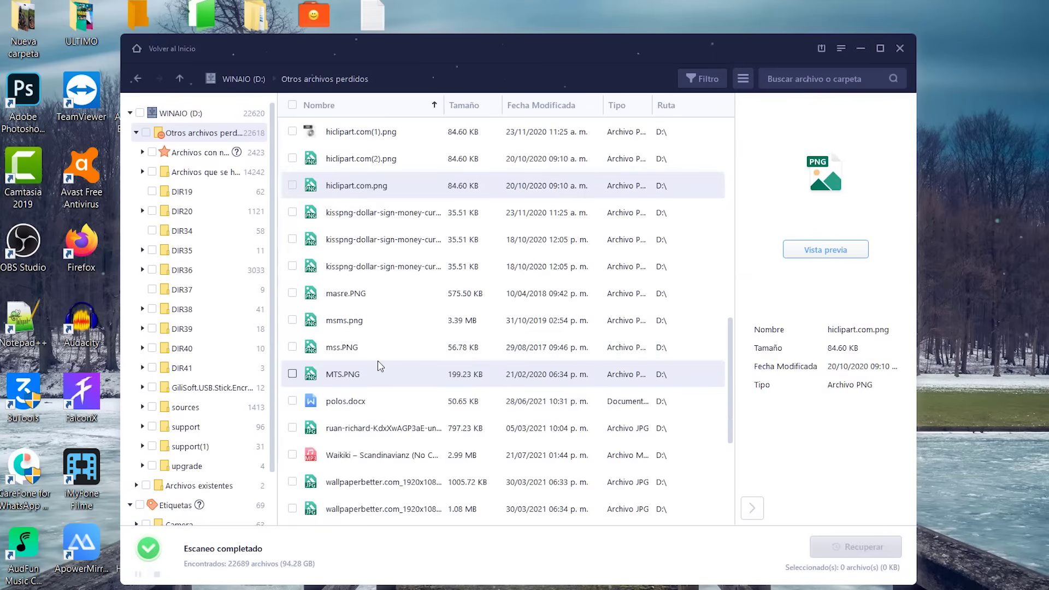
left_click(381, 366)
Examine the wallpaperbetter, windows-10-2020-october and XFD images and the y2mate.com MP3 at the end of the list.
scroll(381, 366, "down", 3)
left_click(375, 348)
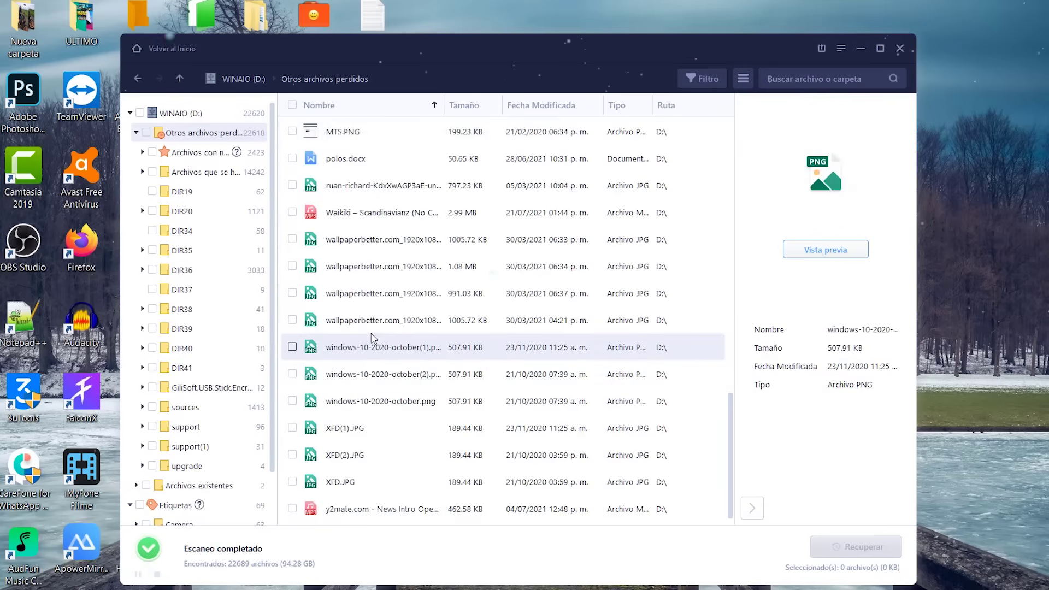
left_click(376, 322)
left_click(375, 303)
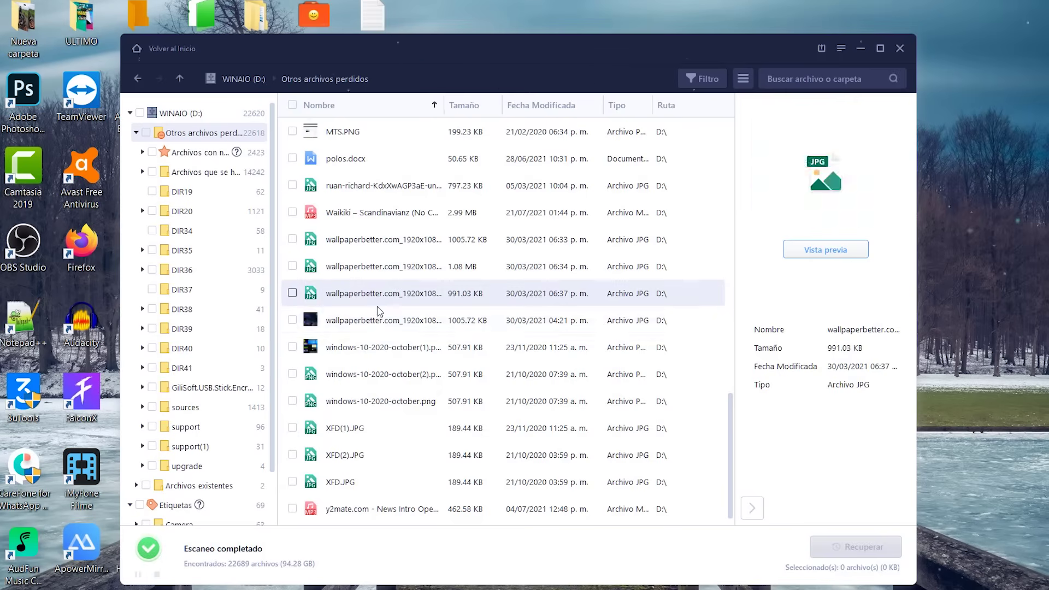
left_click(437, 352)
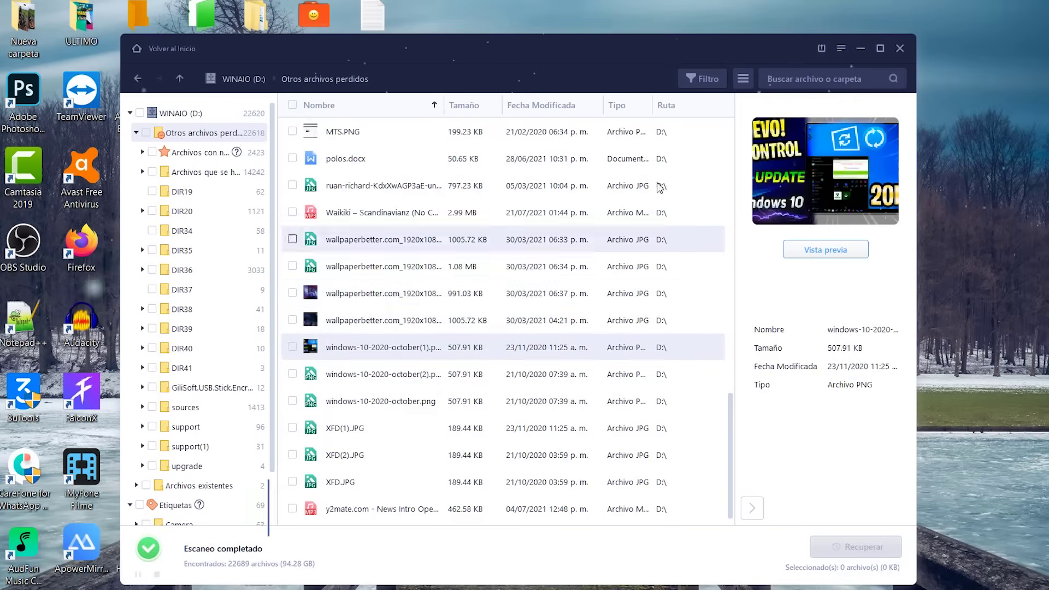
left_click(381, 373)
left_click(377, 401)
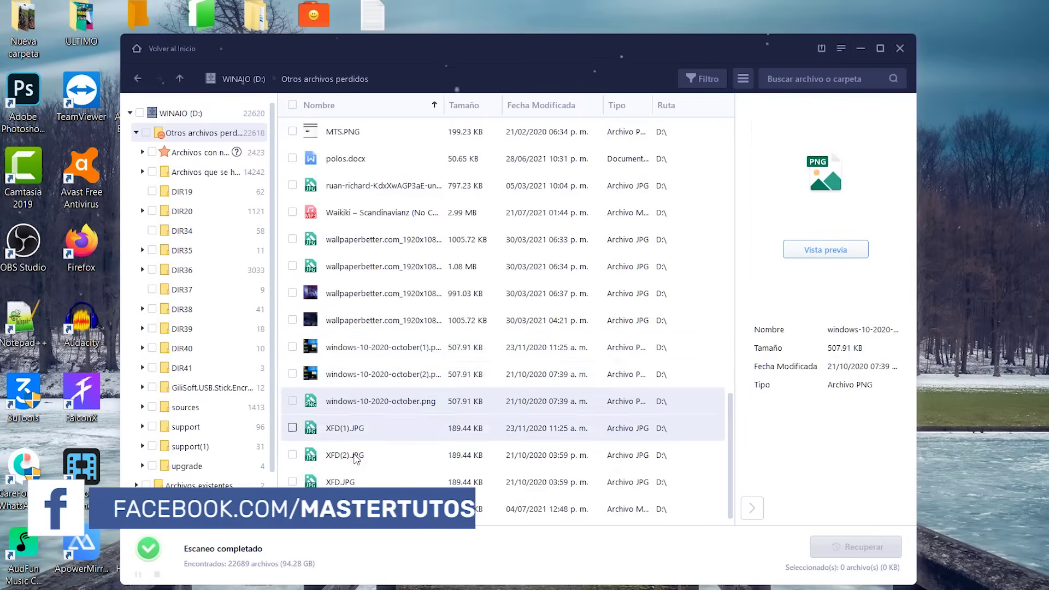
left_click(360, 455)
left_click(363, 508)
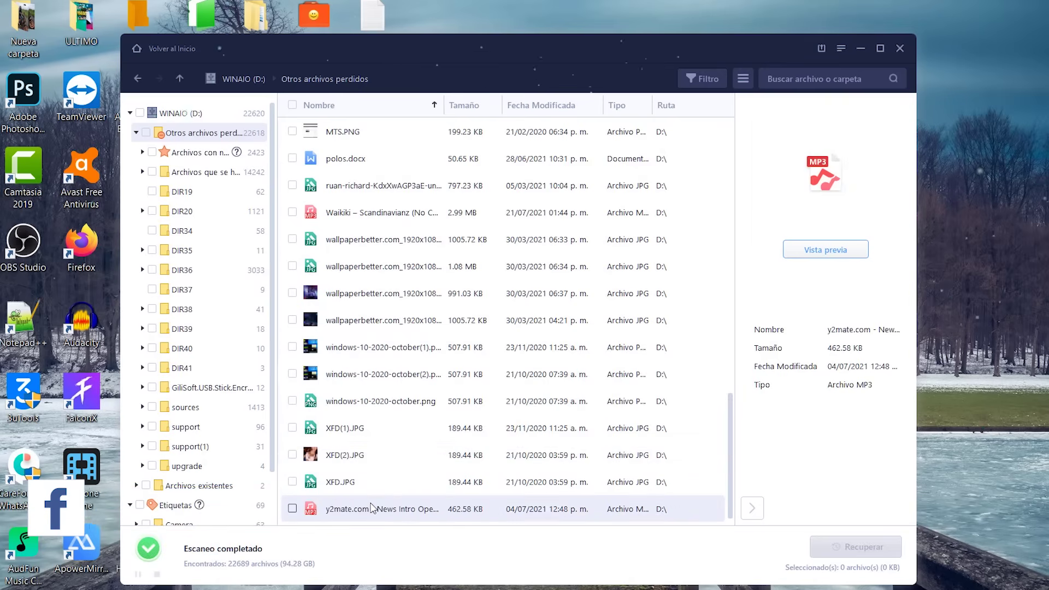
left_click(363, 486)
left_click(363, 466)
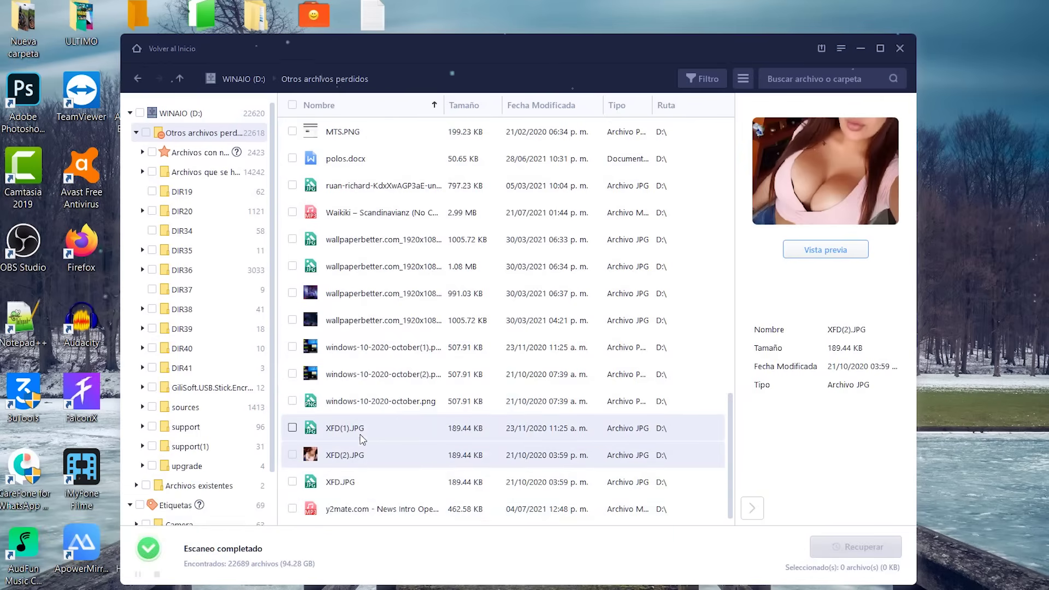
left_click(372, 374)
Look through the GiliSoft.USB.Stick.Encryption, support(1) and upgrade folders and Archivos existentes.
scroll(404, 431, "up", 10)
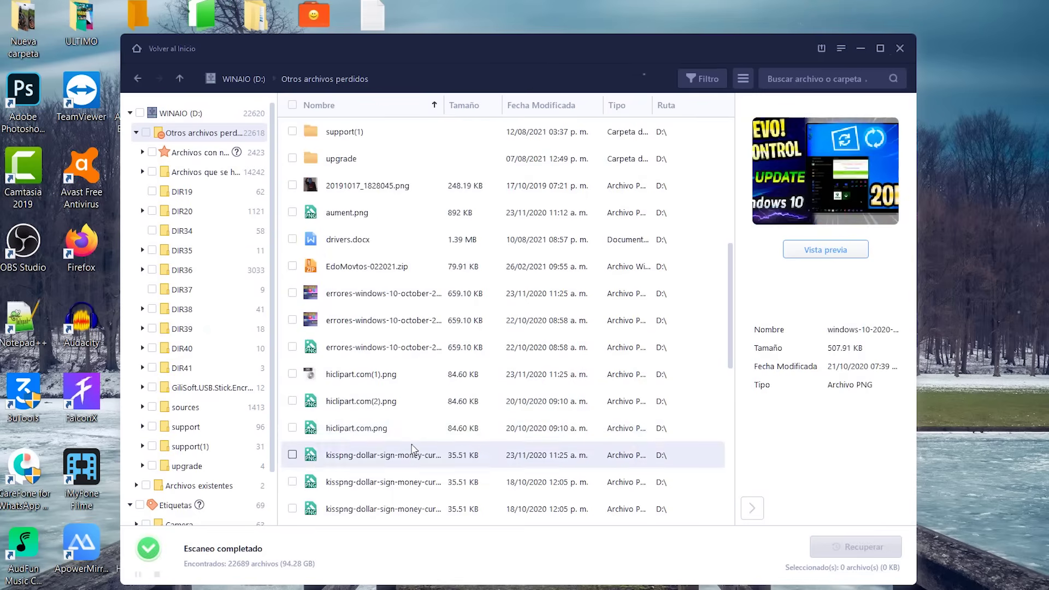
scroll(377, 437, "down", 5)
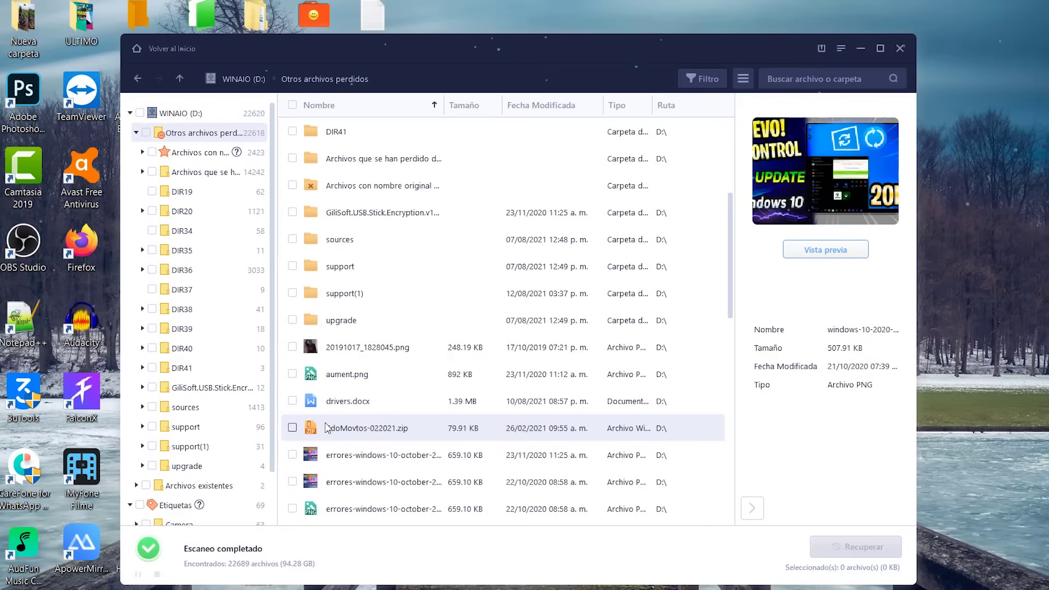
left_click(351, 322)
scroll(164, 407, "down", 2)
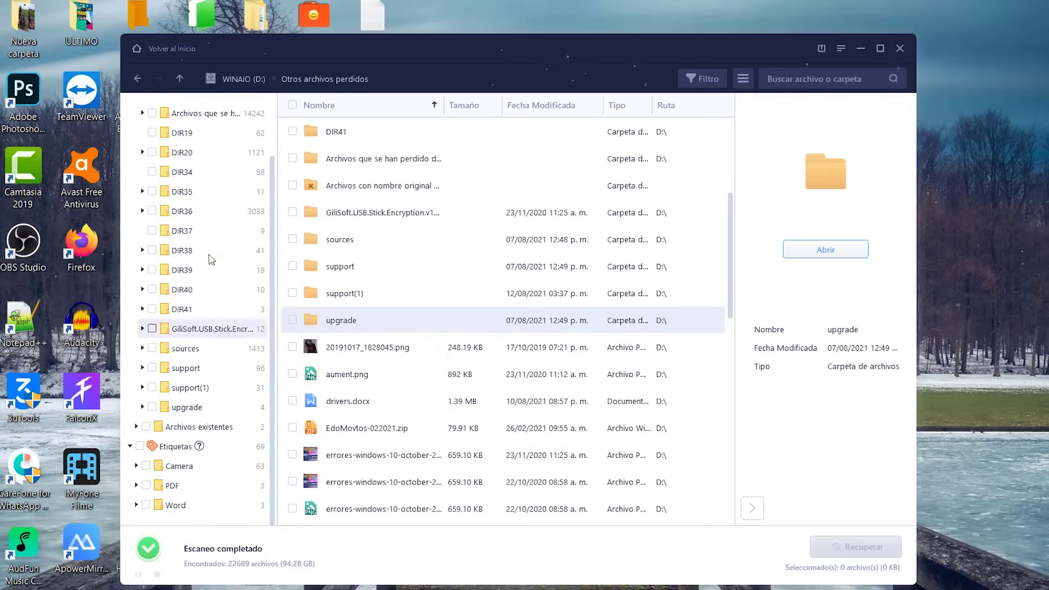
left_click(203, 329)
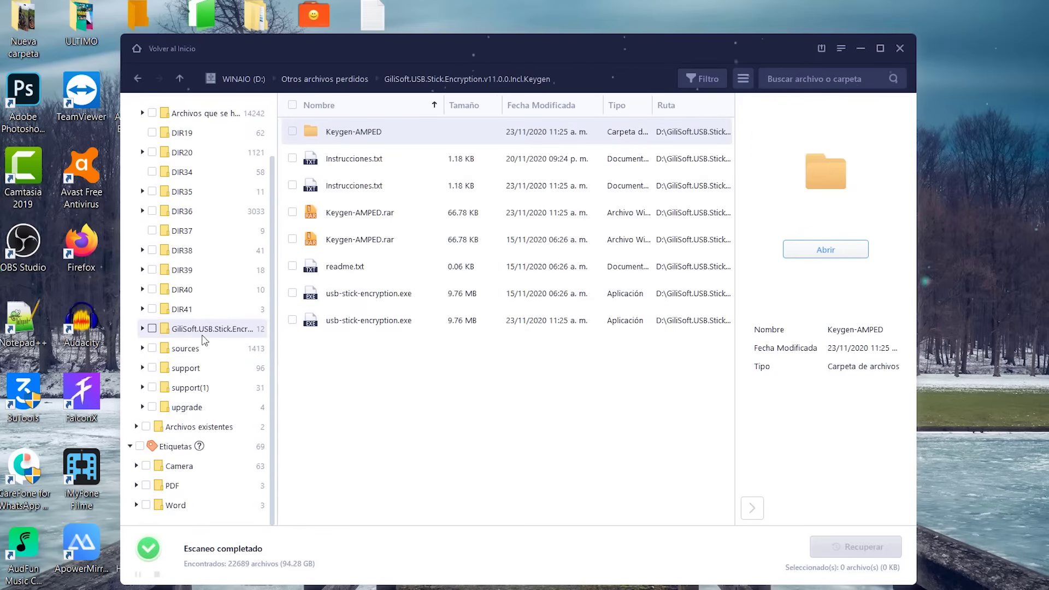
left_click(219, 387)
left_click(212, 408)
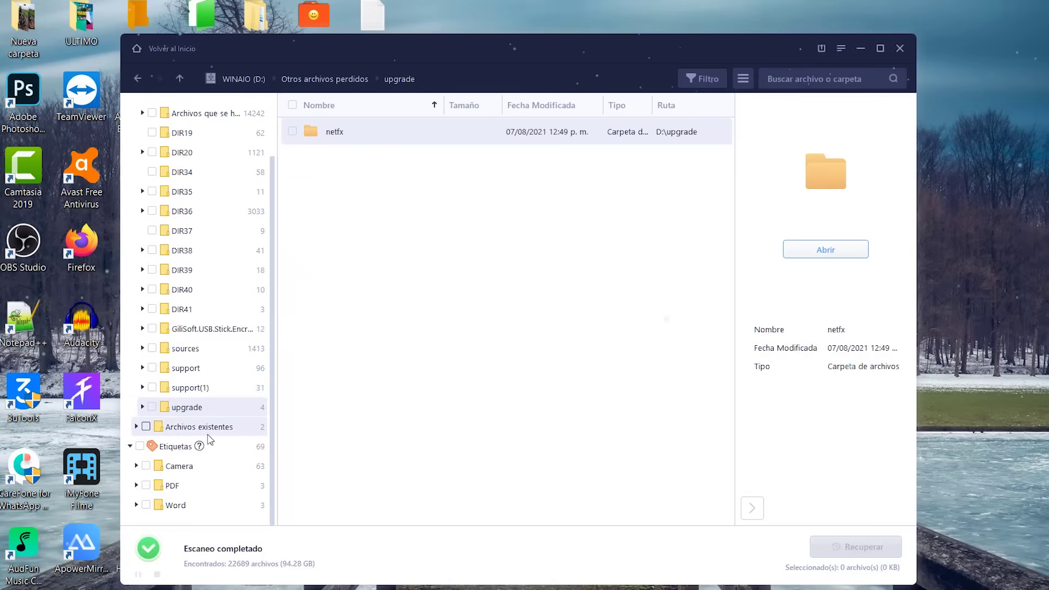
left_click(206, 428)
Look through the contents of the lost folders DIR40, DIR38, DIR37 and DIR39.
scroll(205, 434, "up", 1)
left_click(202, 352)
left_click(198, 308)
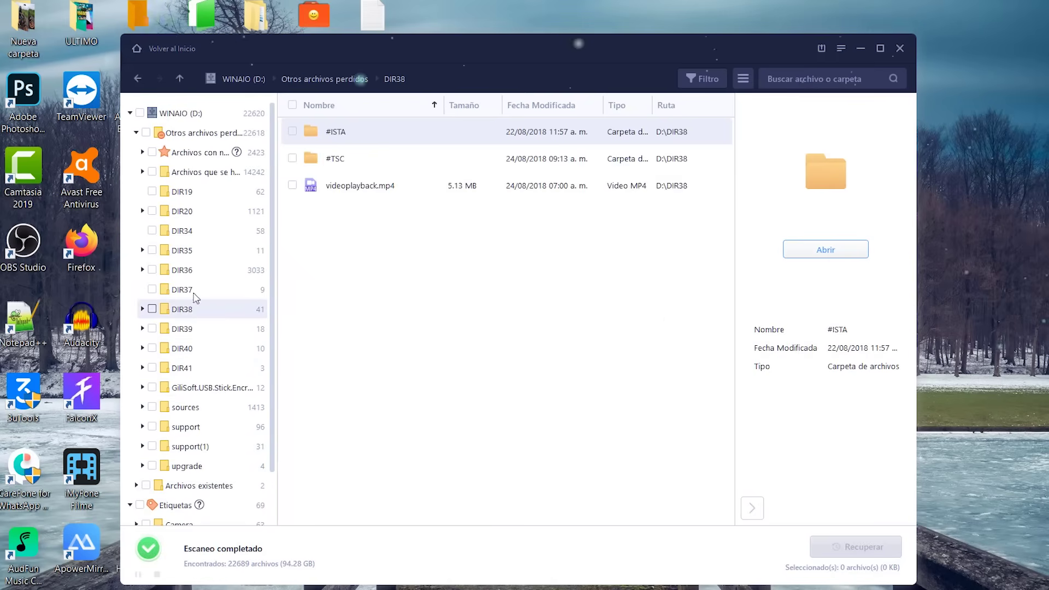
left_click(206, 289)
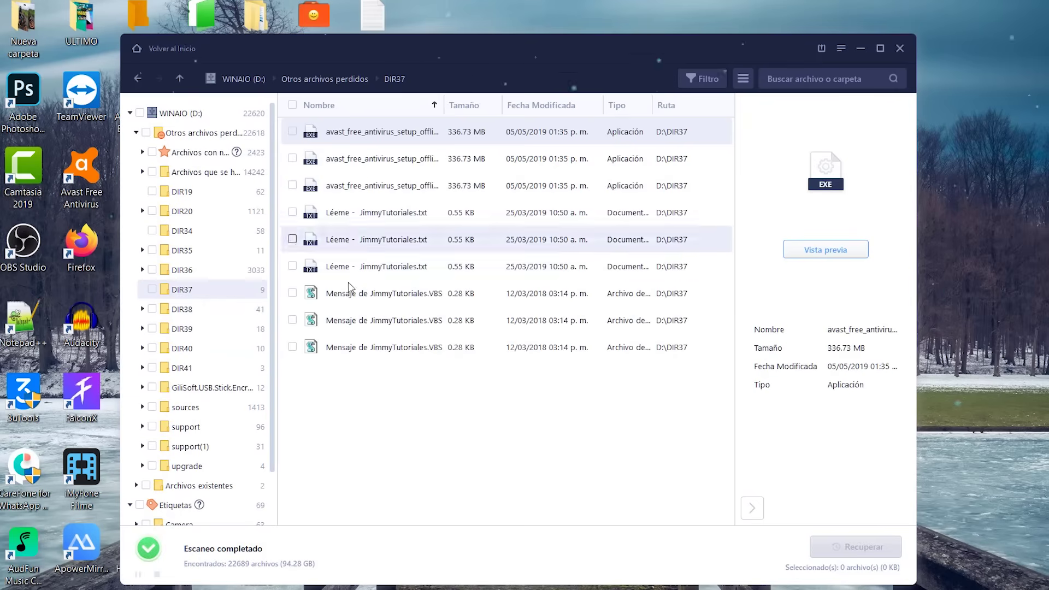
left_click(206, 330)
left_click(201, 312)
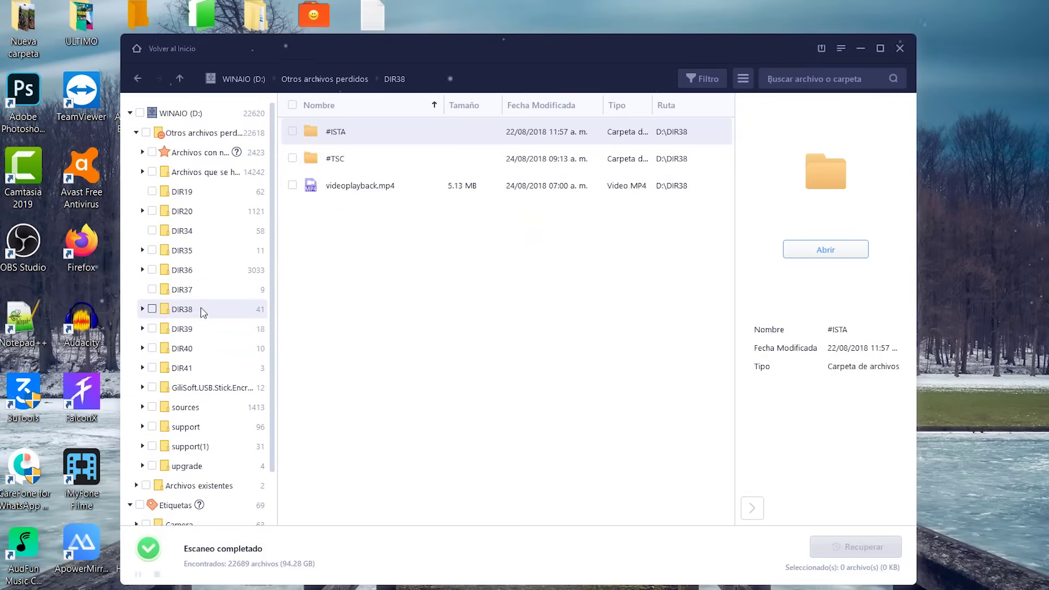
Look through the lost folders DIR35, DIR34 and DIR20, ending with the photos in DIR19.
left_click(207, 250)
left_click(204, 232)
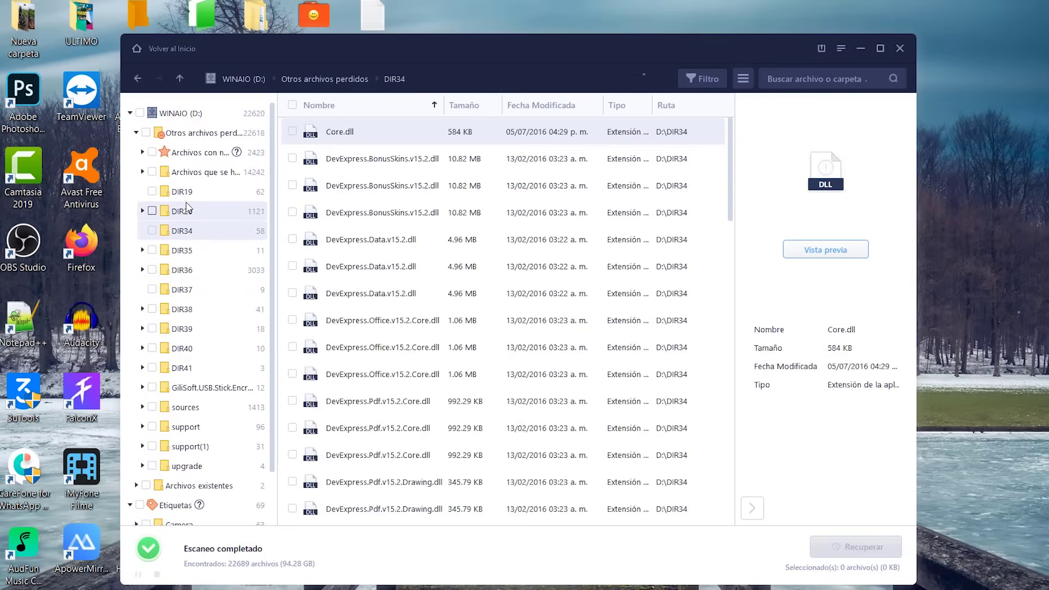
left_click(192, 211)
left_click(188, 192)
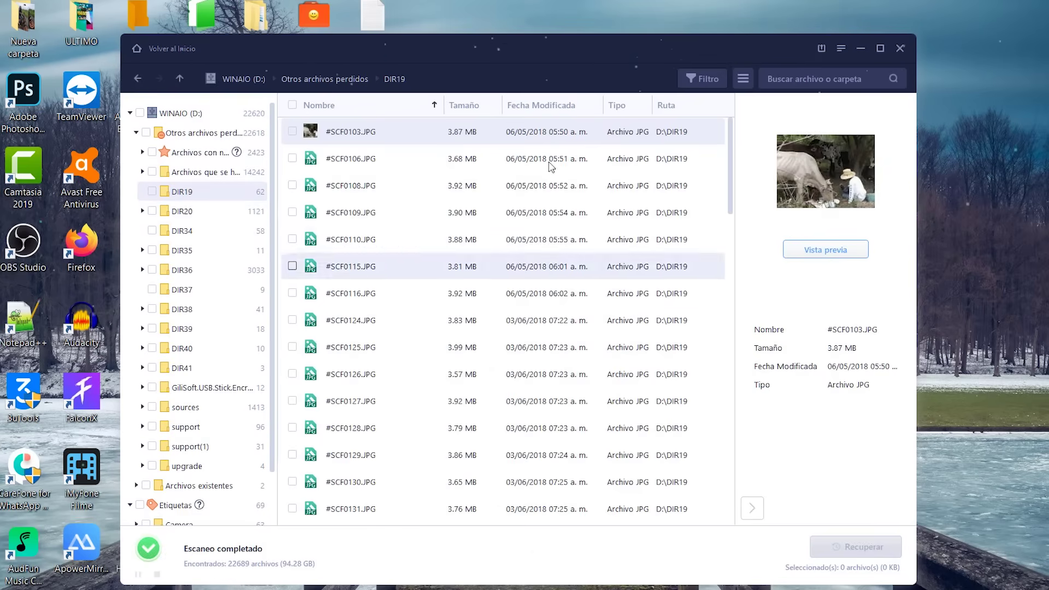
Look at the DIR19 photos between #SCF0109.JPG and #SCF0130.JPG.
left_click(453, 217)
left_click(448, 295)
left_click(457, 367)
left_click(499, 399)
left_click(495, 427)
left_click(490, 457)
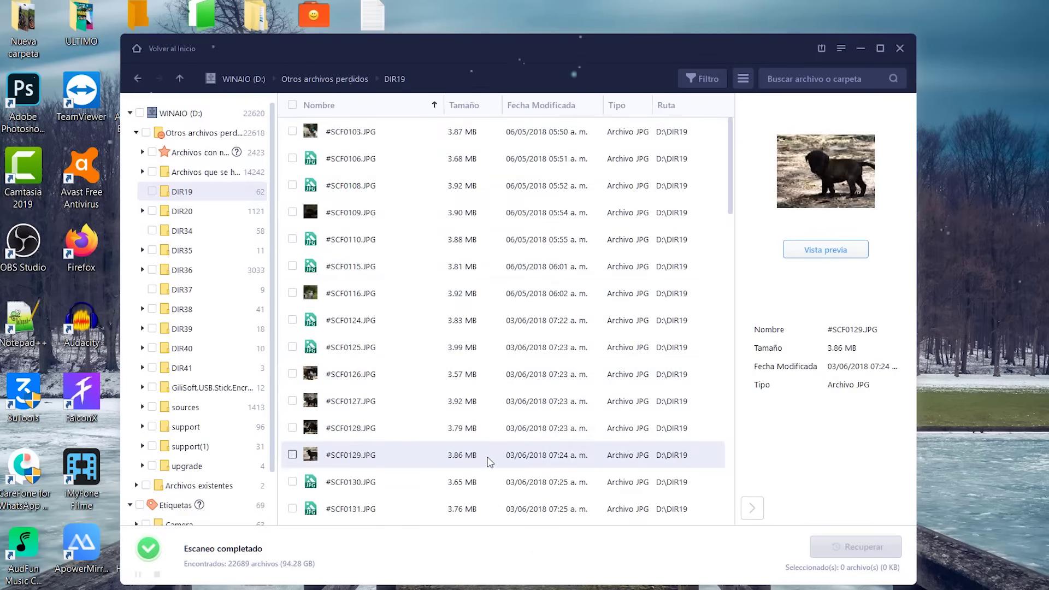
left_click(487, 483)
Examine the photos near the end of DIR19, including #SCF0182.JPG to #SCF0184.JPG and #SCF0187.JPG.
scroll(481, 437, "down", 10)
left_click(475, 379)
scroll(474, 380, "down", 6)
left_click(475, 377)
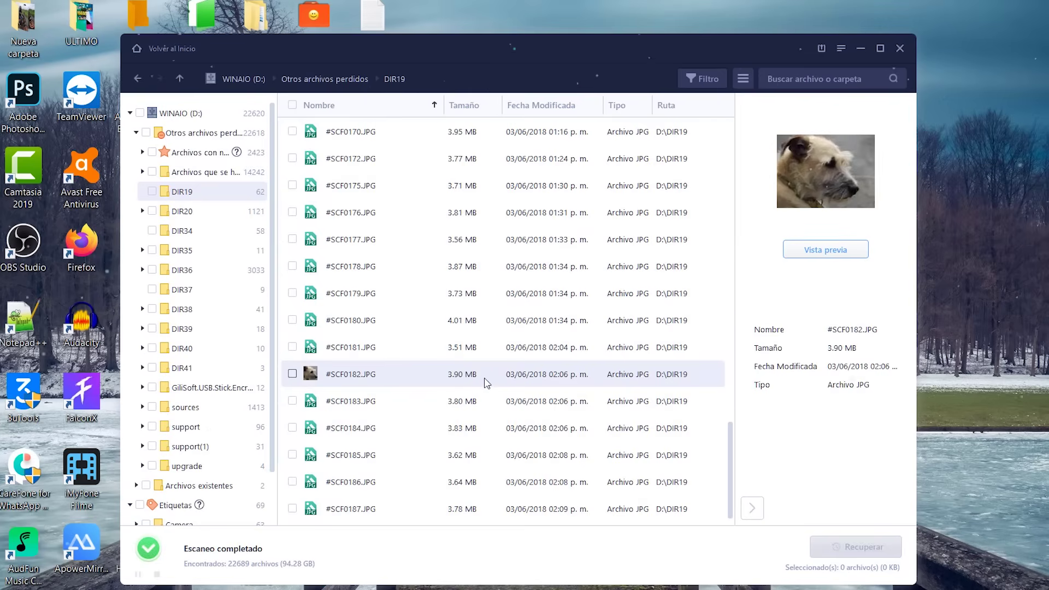
left_click(484, 401)
left_click(475, 428)
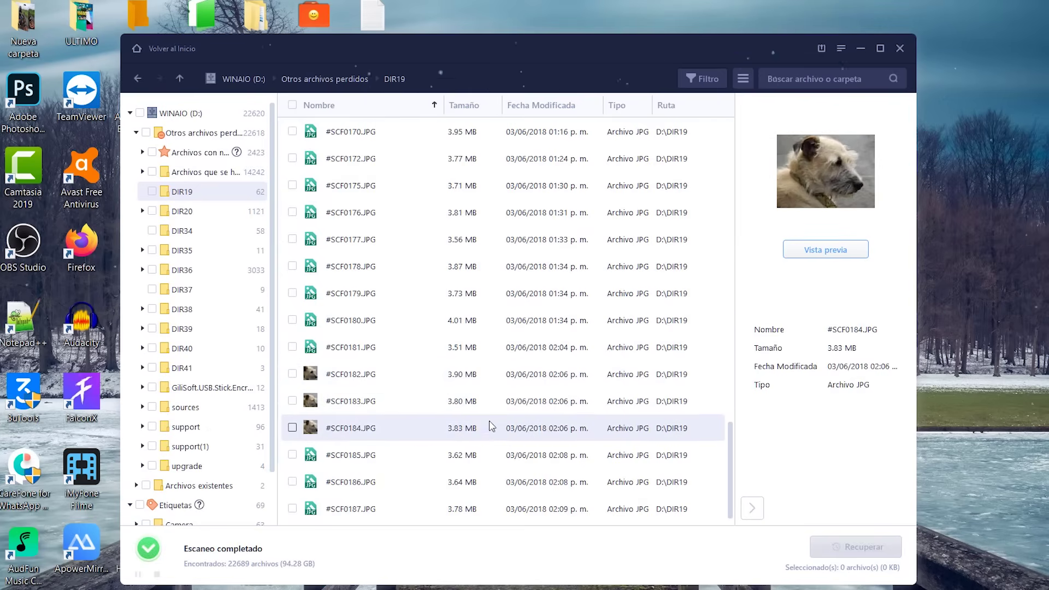
left_click(481, 502)
Look through the Camera, PDF and Word folders under Etiquetas, ending with the documents in Master Tutos 93.
scroll(236, 500, "down", 1)
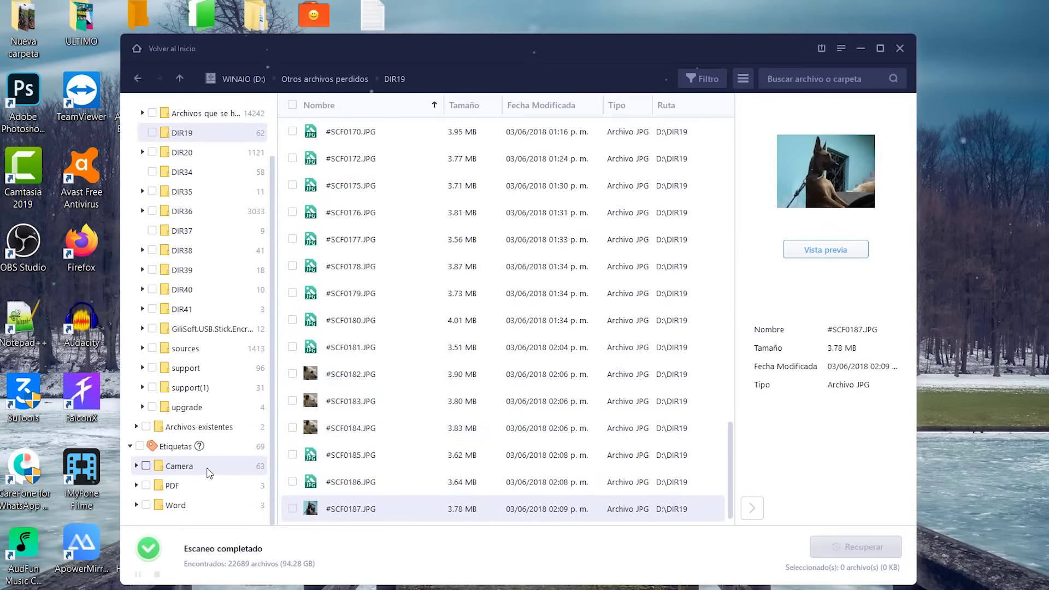
left_click(179, 465)
left_click(344, 160)
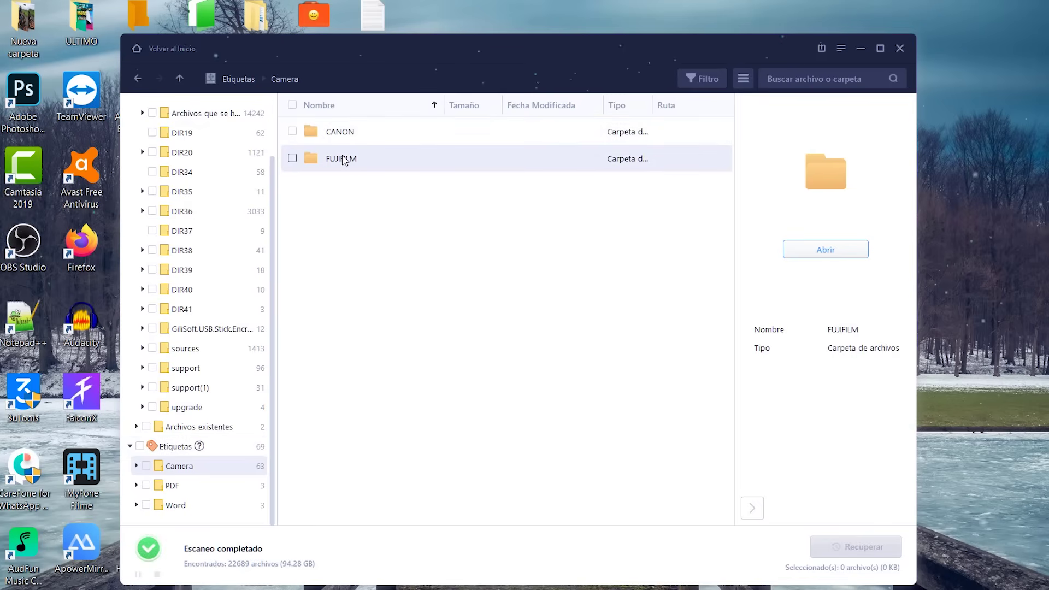
left_click(248, 485)
left_click(206, 505)
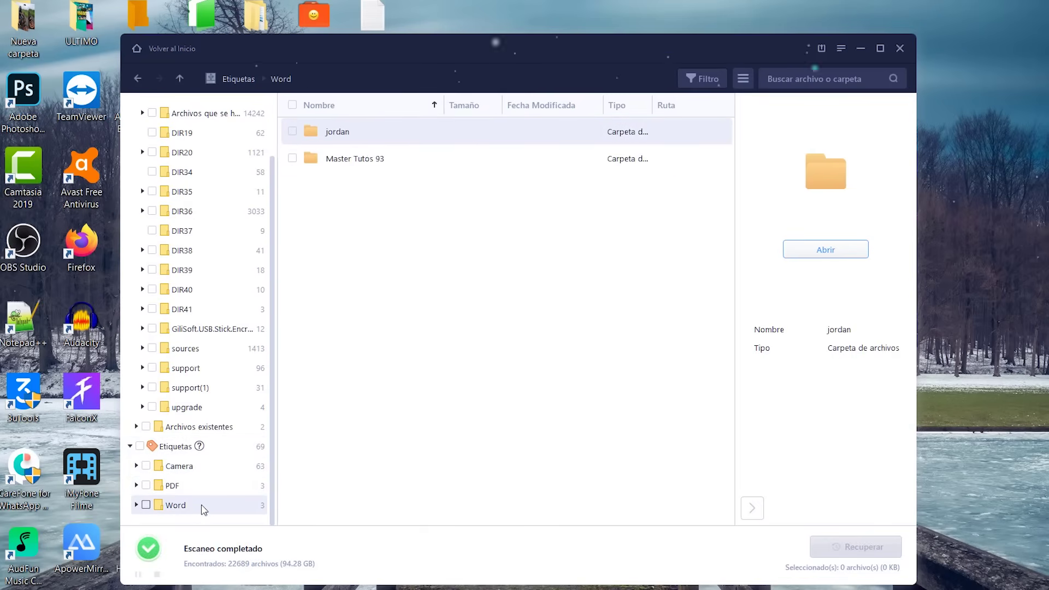
double_click(349, 159)
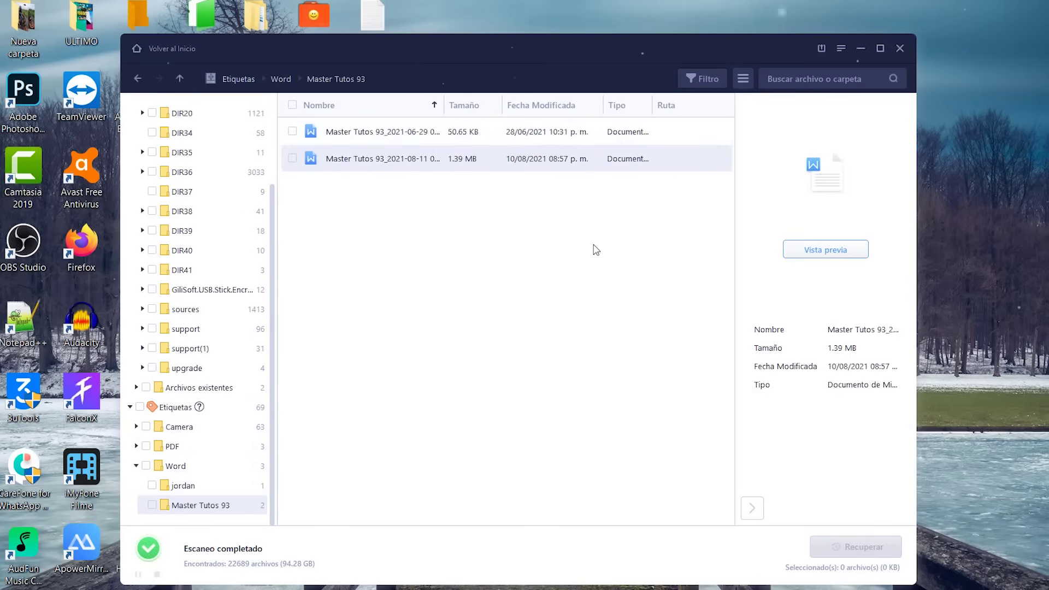
Look through the lost folders DIR35 and DIR39 and go back to the Otros archivos perdidos list.
scroll(218, 327, "up", 3)
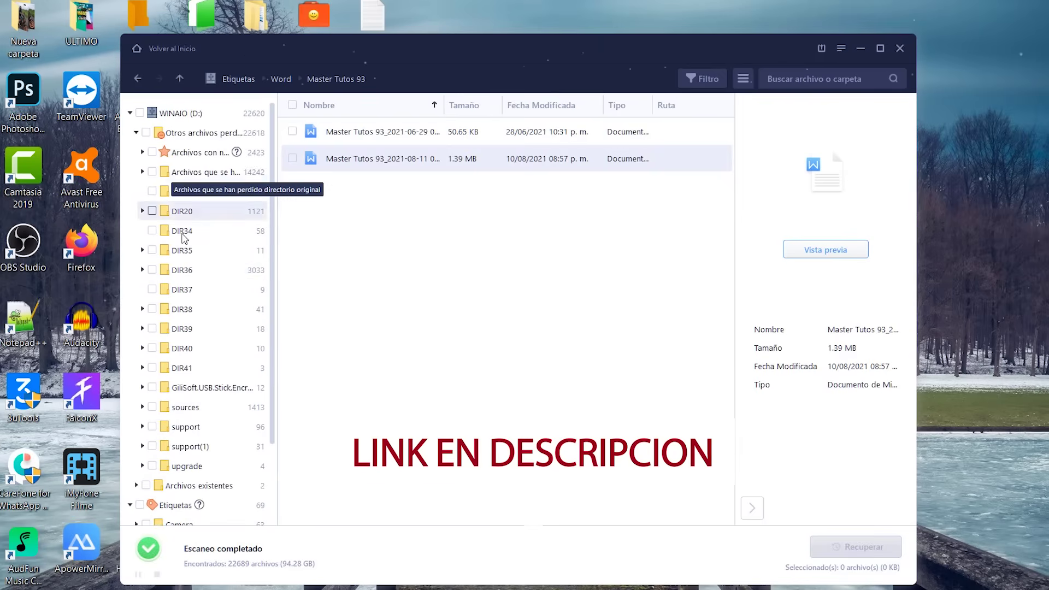
left_click(189, 250)
left_click(206, 328)
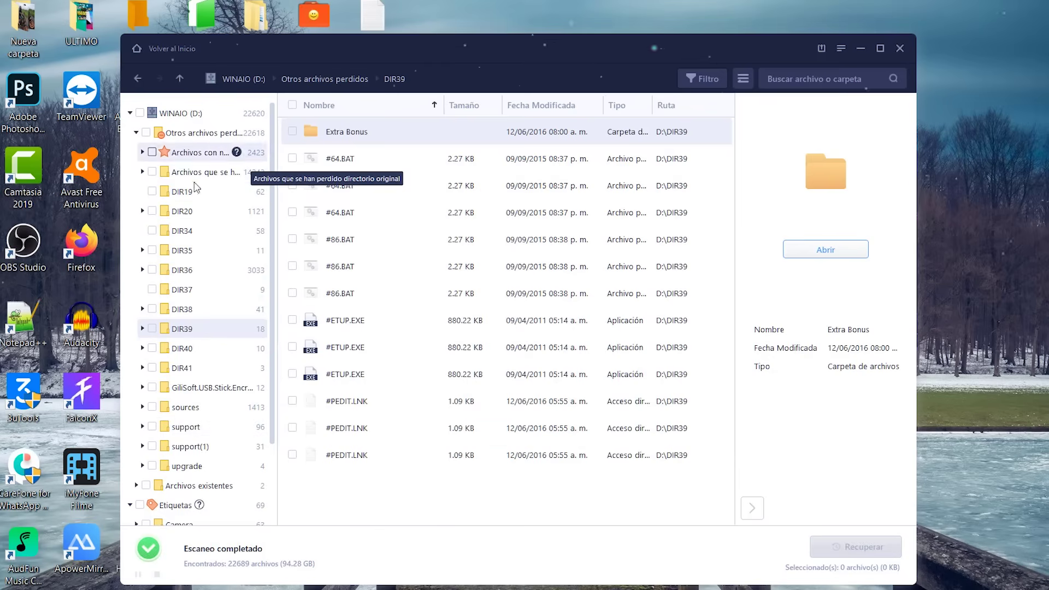
left_click(197, 136)
Examine WPSettings.dat in the System Volume Information folder under Archivos existentes on WINAIO (D:).
left_click(188, 114)
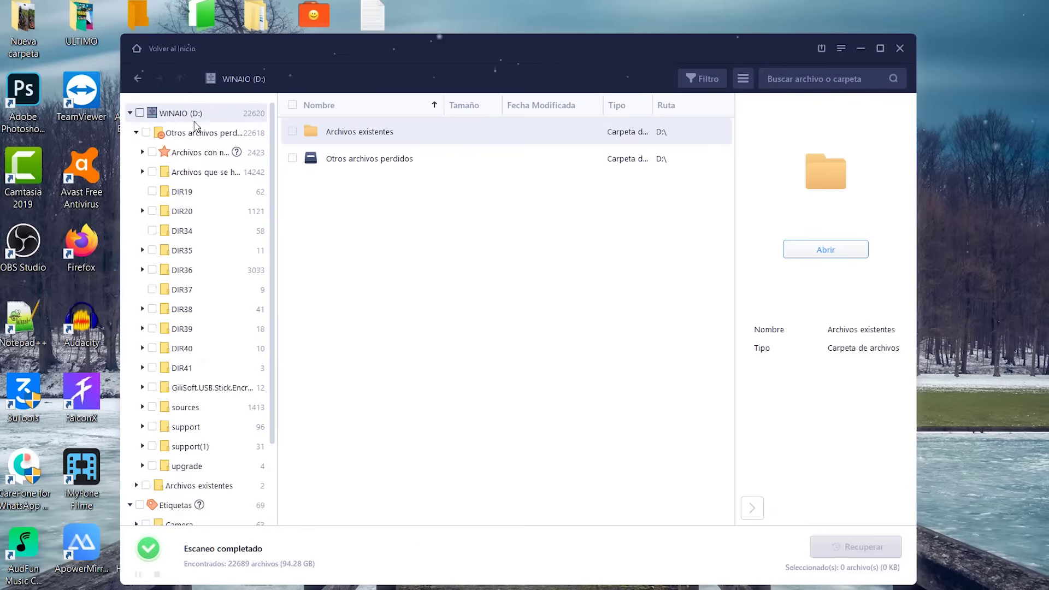
double_click(360, 132)
double_click(390, 126)
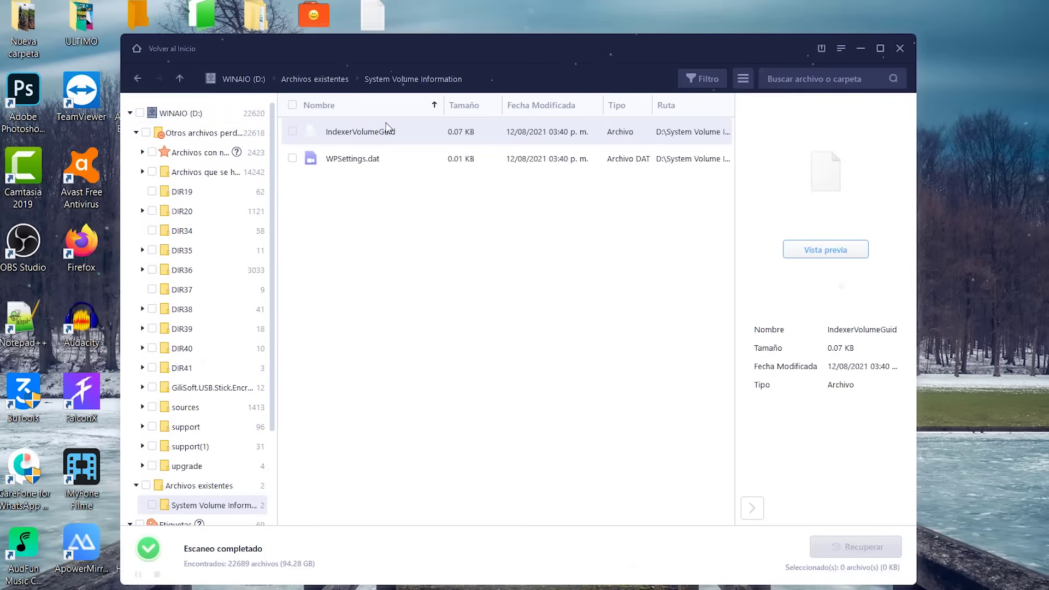
left_click(335, 164)
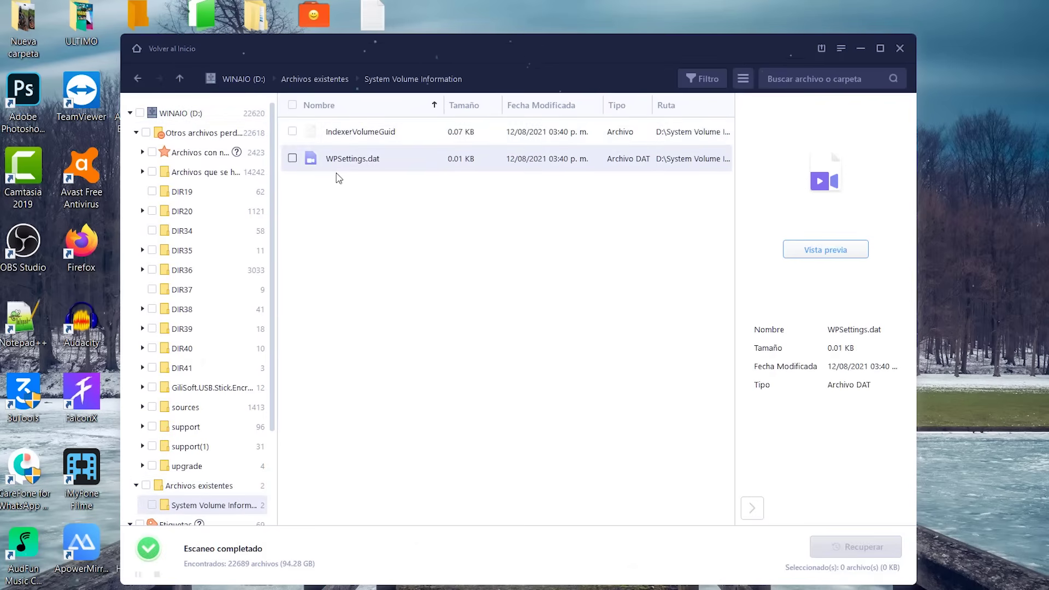
In Otros archivos perdidos, mark XFD(1).JPG, windows-10-2020-october.png and windows-10-2020-october(2).png for recovery.
left_click(202, 133)
scroll(410, 339, "down", 10)
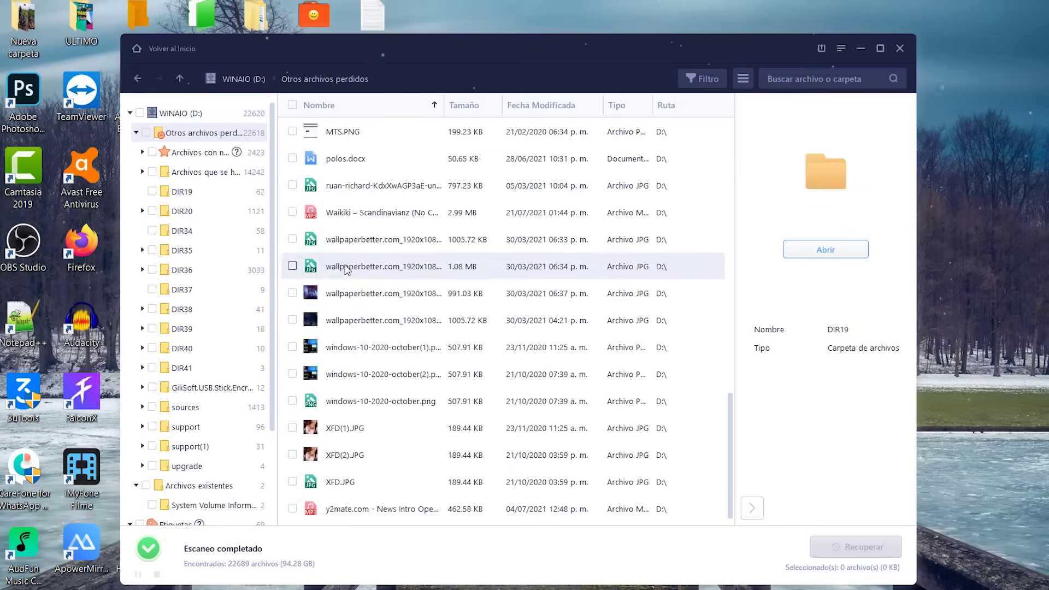
left_click(292, 428)
left_click(292, 402)
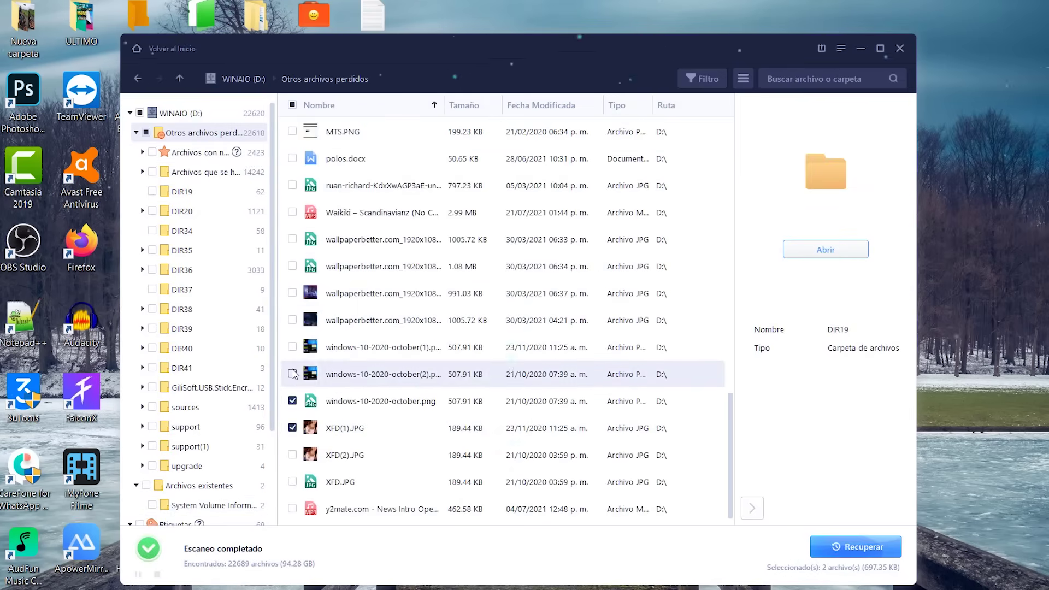
left_click(292, 375)
Mark 20191017_1828045.png and aument.png for recovery as well.
scroll(301, 314, "up", 10)
scroll(300, 338, "down", 3)
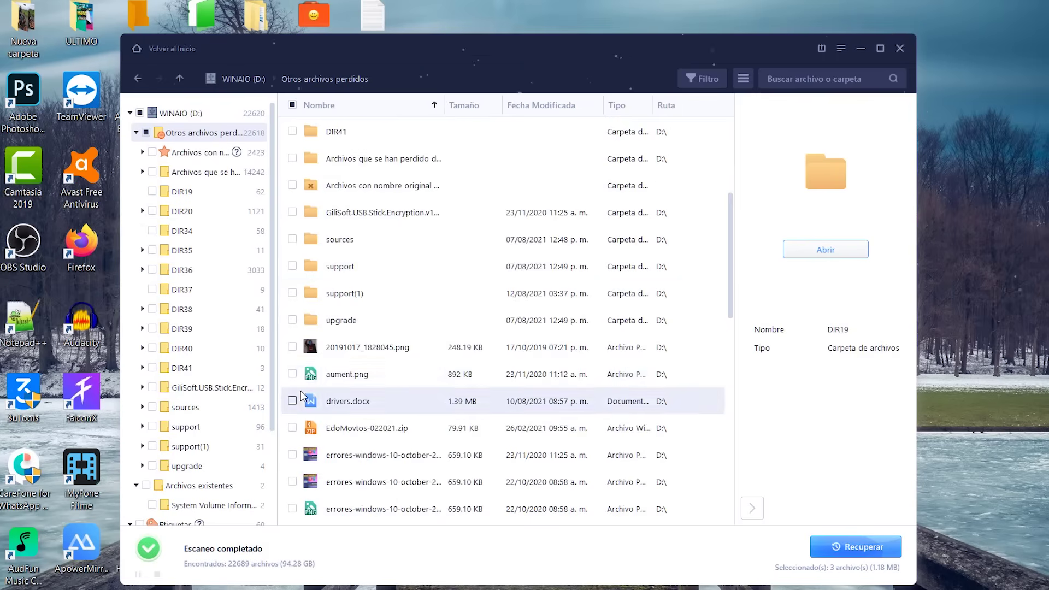
left_click(292, 346)
left_click(293, 373)
Mark hiclipart.com.png, hiclipart.com(1).png, the first errores-windows-10-october image, drivers.docx and EdoMovtos-022021.zip for recovery.
scroll(297, 377, "down", 4)
left_click(293, 347)
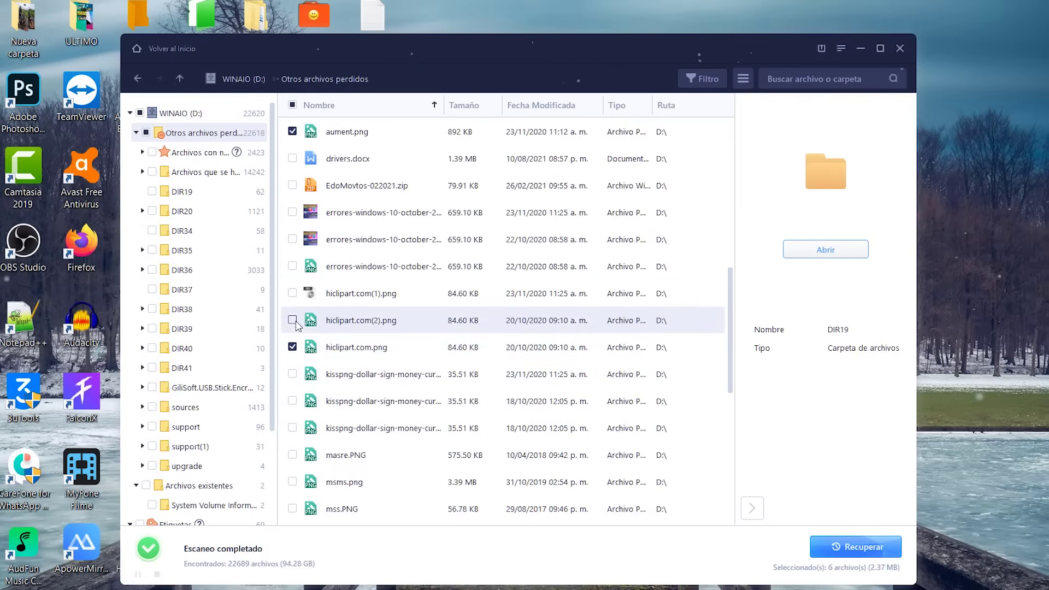
left_click(292, 213)
left_click(292, 158)
left_click(292, 185)
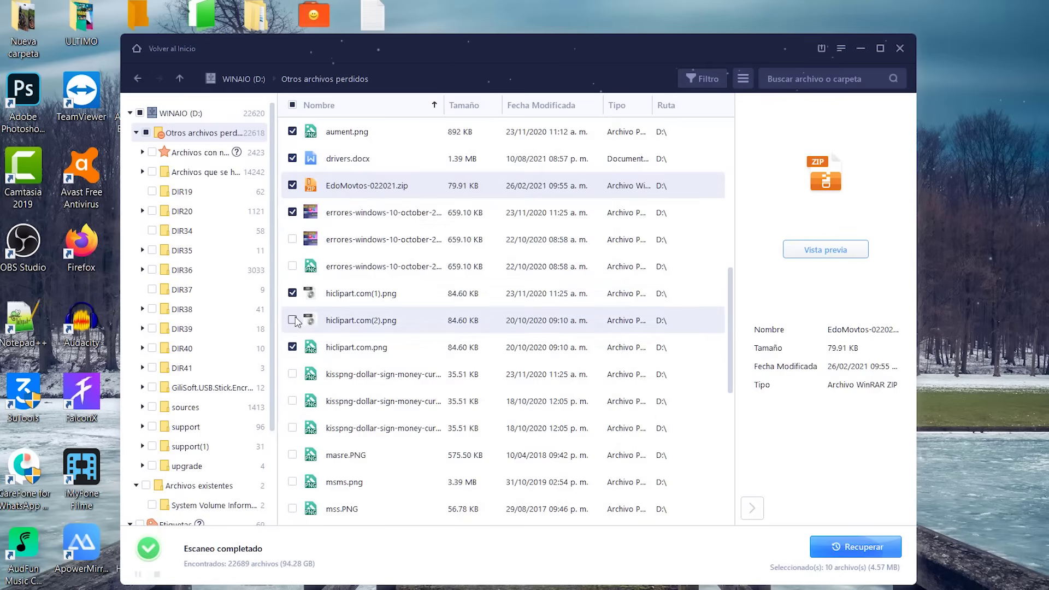
Mark mss.PNG, masre.PNG and the last kisspng-dollar-sign-money image for recovery.
scroll(295, 314, "down", 3)
left_click(292, 347)
left_click(292, 293)
left_click(292, 266)
Mark the Waikiki and y2mate.com MP3s, XFD.JPG, XFD(2).JPG and the wallpaperbetter image dated 30/03/2021 04:21 p. m. for recovery.
scroll(294, 416, "down", 3)
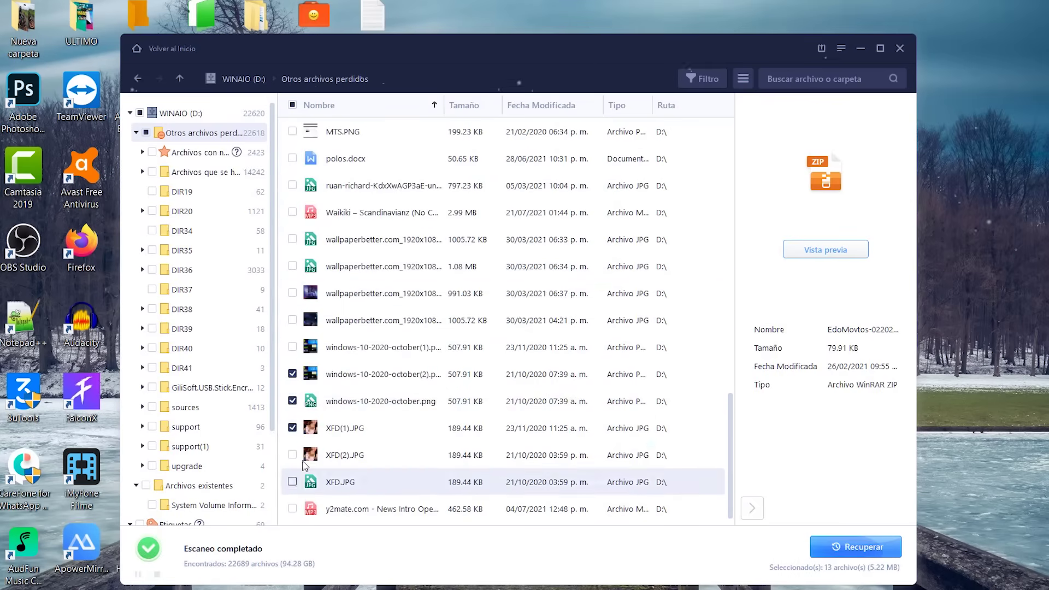
left_click(295, 220)
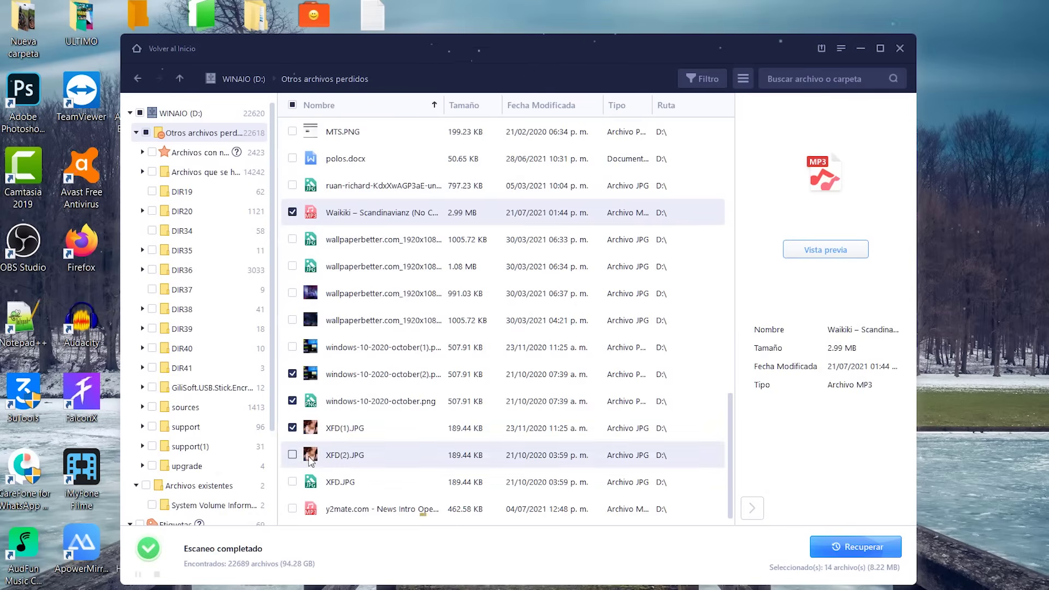
left_click(291, 482)
left_click(291, 509)
left_click(292, 481)
left_click(292, 454)
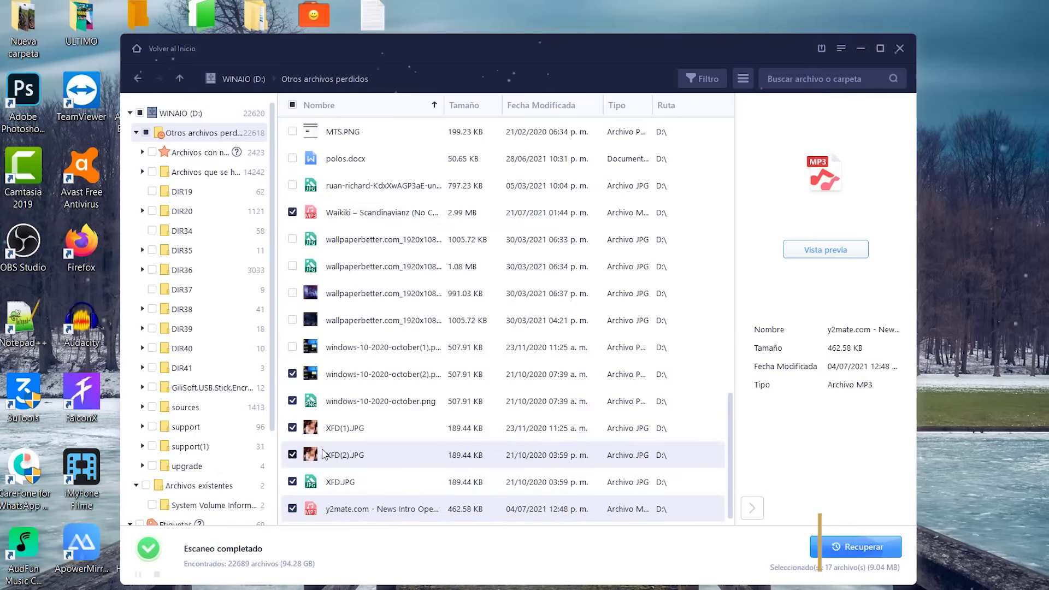
scroll(318, 458, "up", 5)
scroll(318, 416, "down", 5)
left_click(292, 320)
Include the Camera, PDF and Word folders under Etiquetas in the recovery selection.
scroll(180, 415, "down", 3)
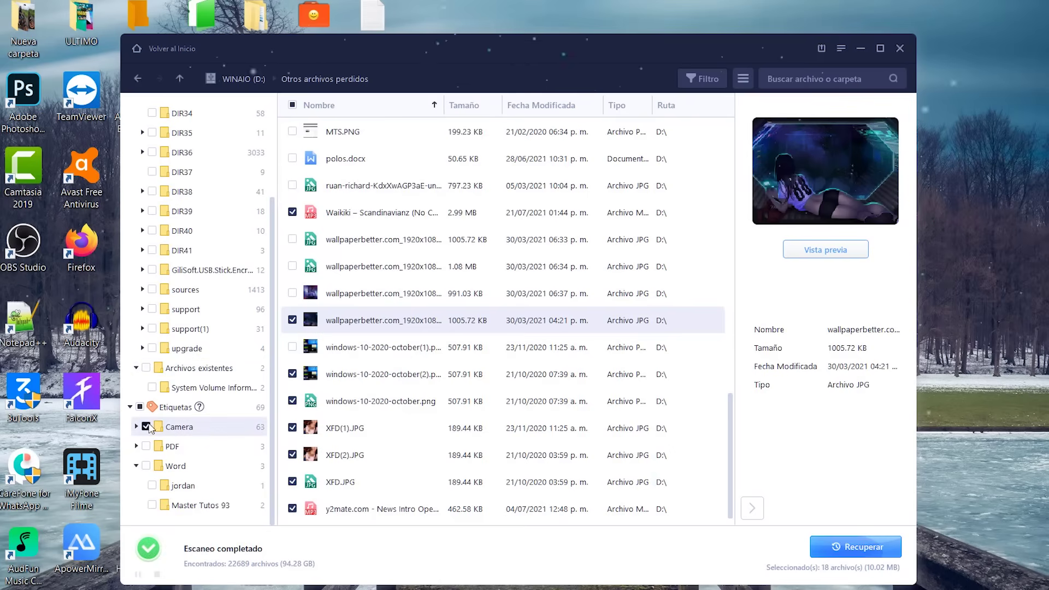
left_click(146, 464)
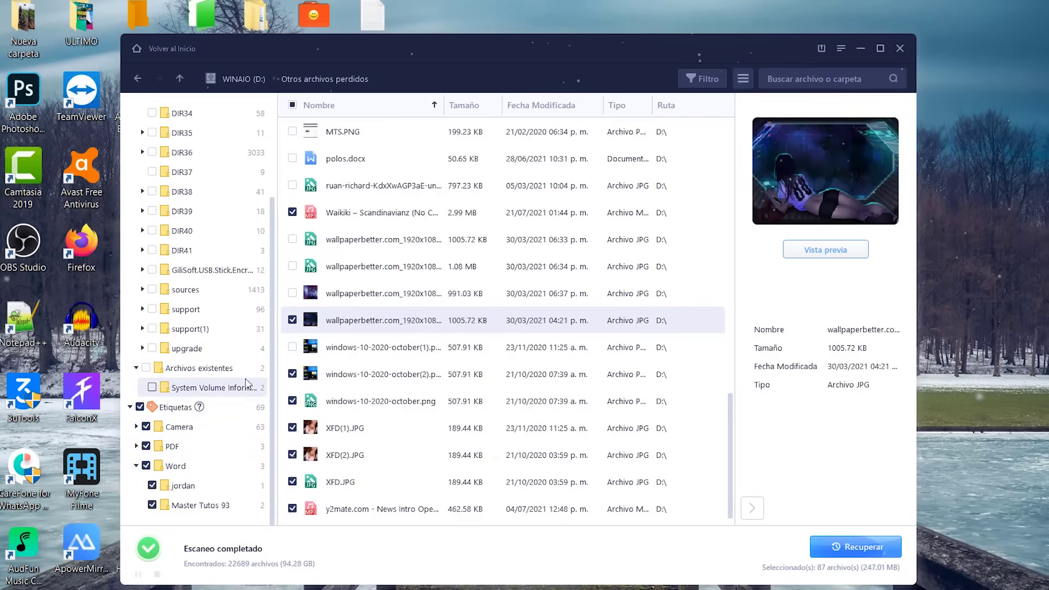
scroll(174, 387, "up", 3)
Recover all selected files into a new folder created on the Escritorio.
left_click(858, 549)
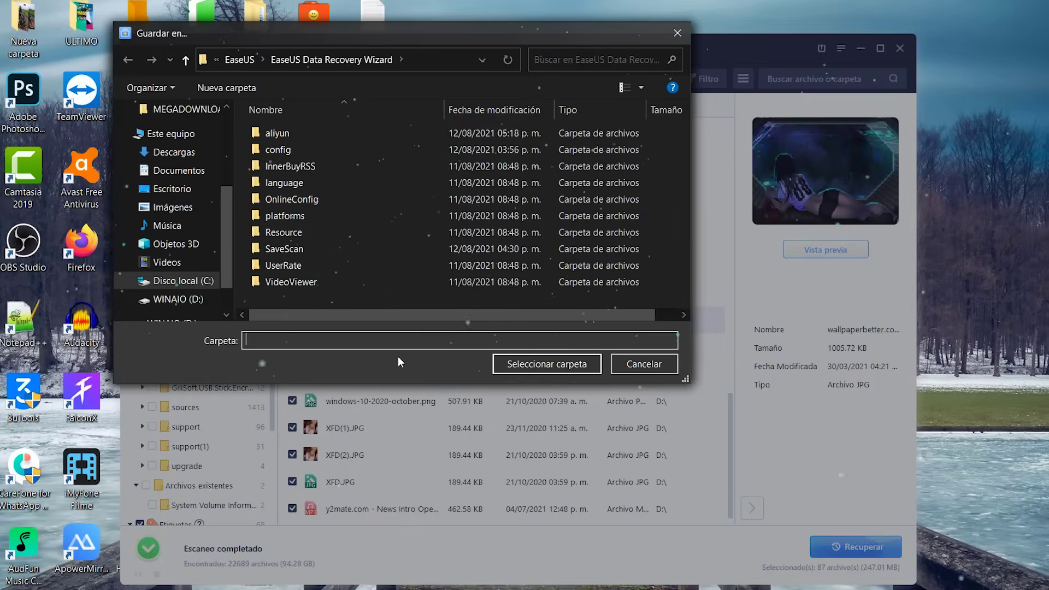
left_click(182, 152)
left_click(173, 190)
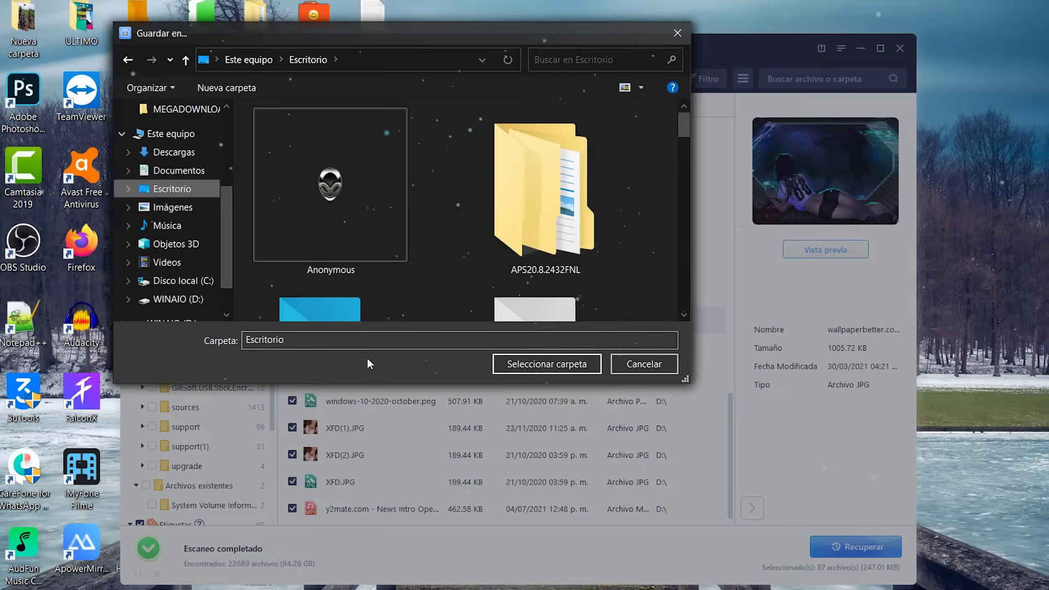
scroll(449, 262, "down", 10)
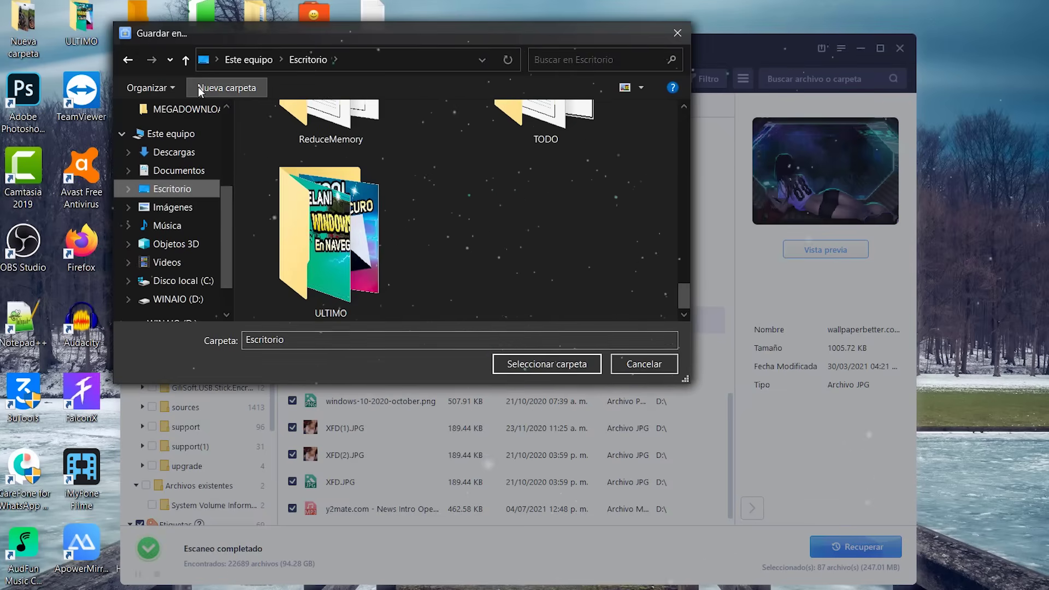
double_click(540, 239)
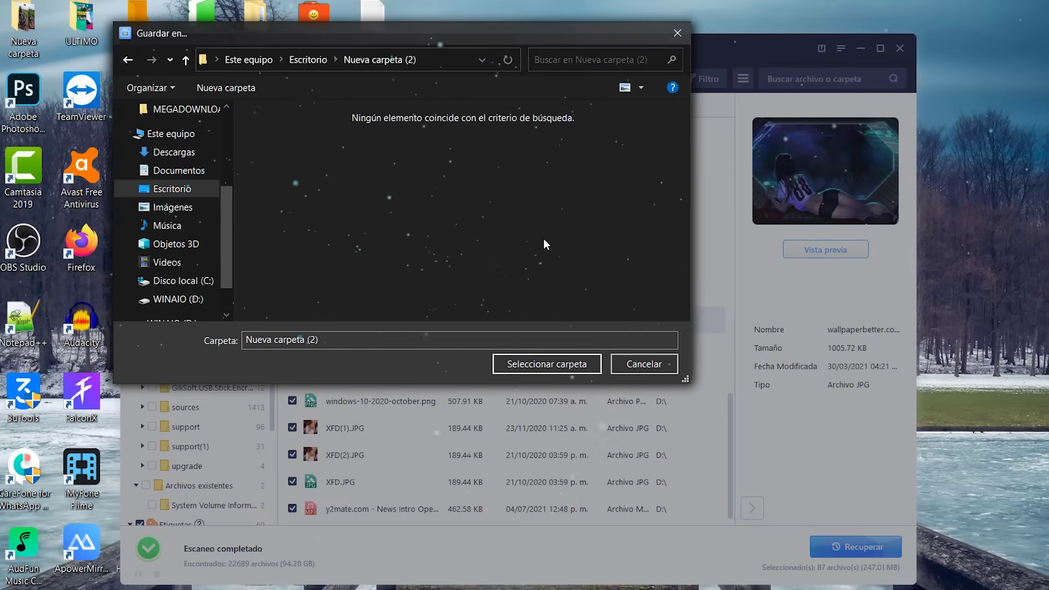
left_click(549, 361)
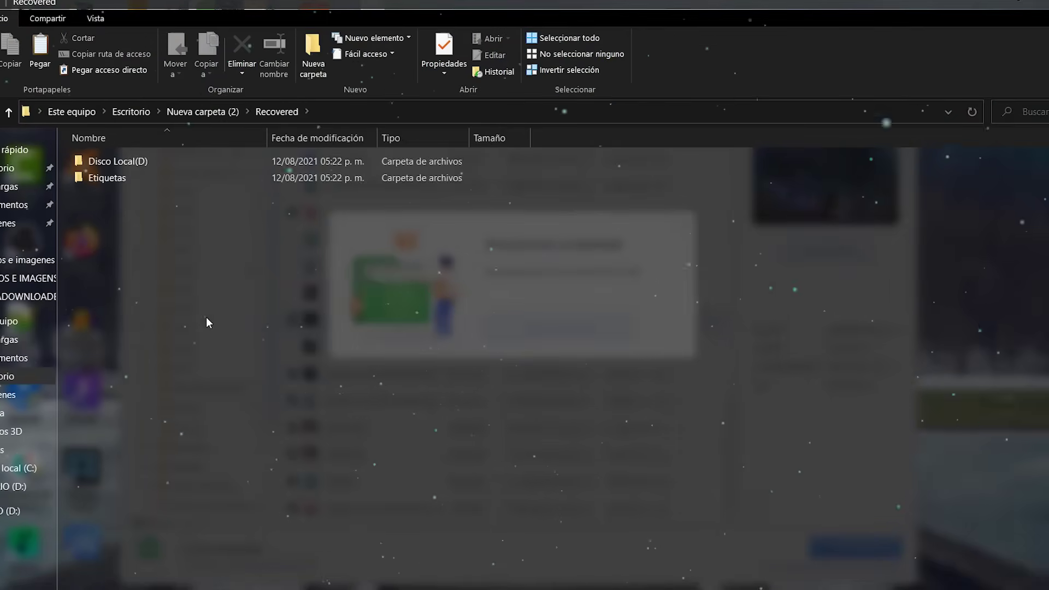
Open the recovered Otros archivos perdidos folder under Disco Local(D) and preview its files from the wallpaperbetter image back to masre.PNG.
double_click(119, 163)
double_click(133, 166)
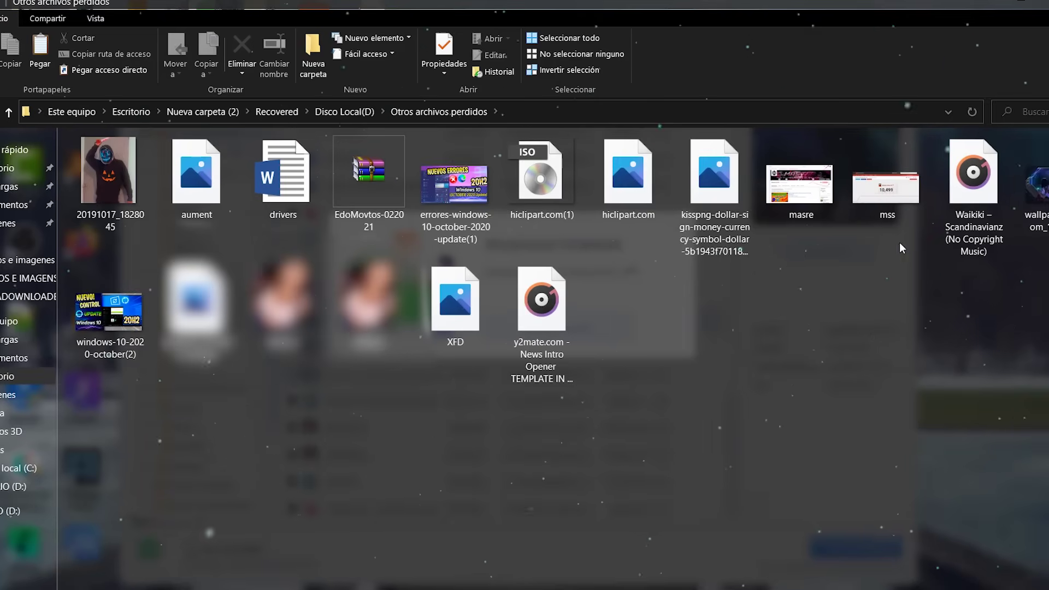
double_click(1034, 183)
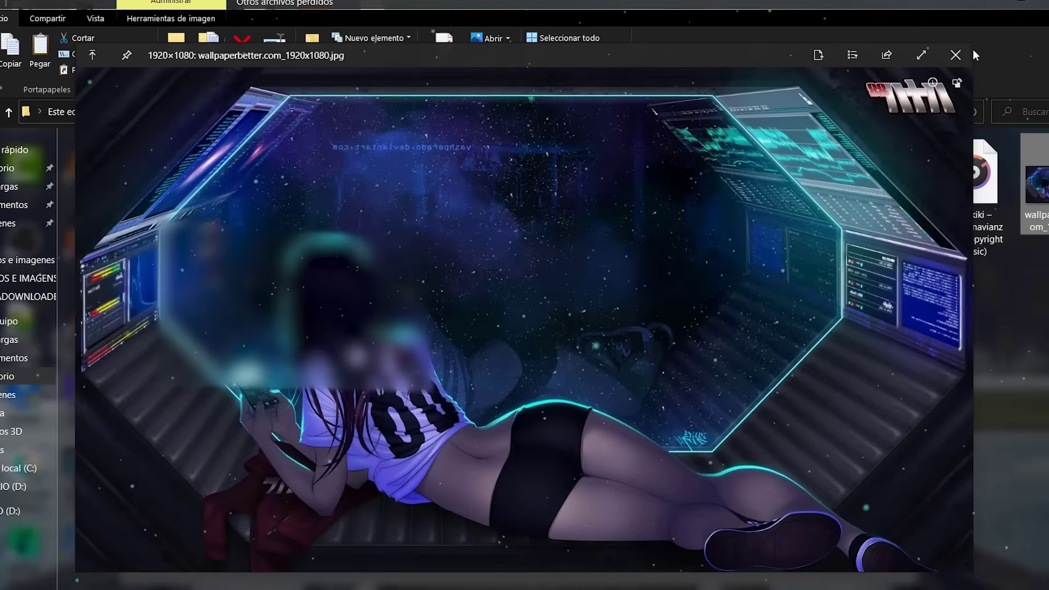
key("Left")
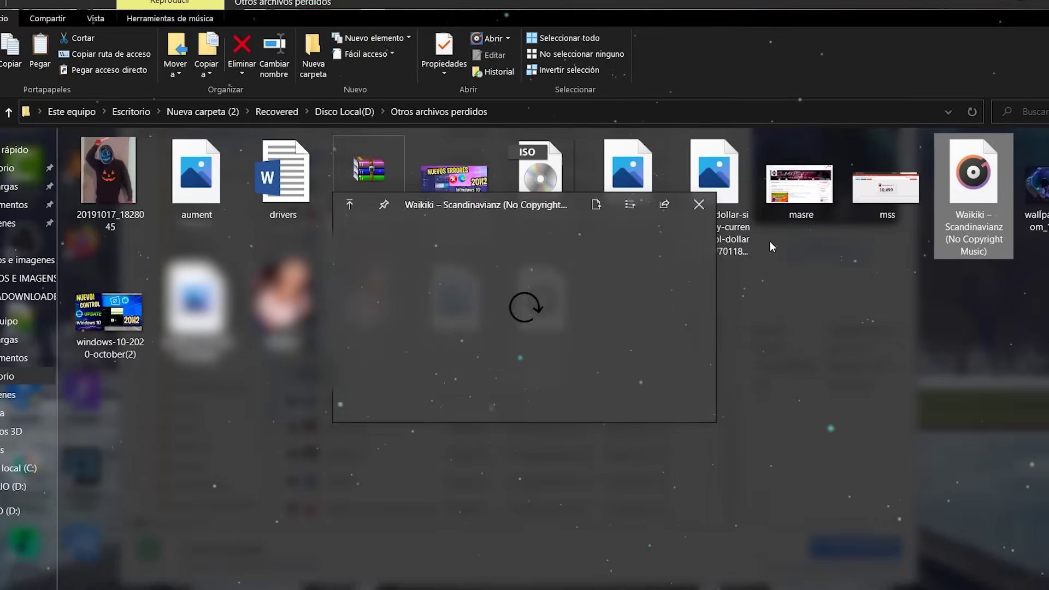
key("Left")
key("Left")
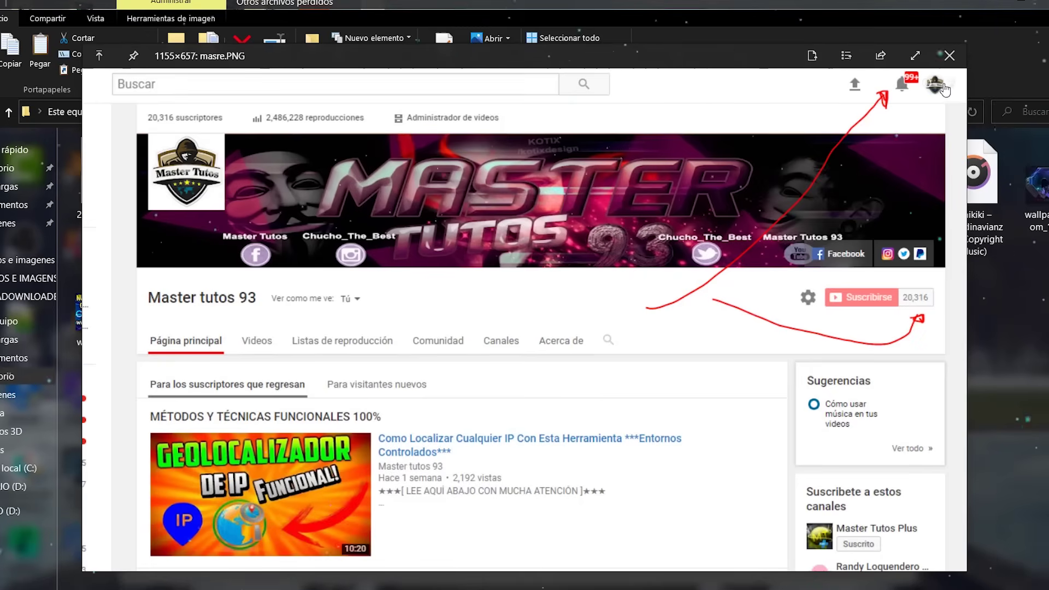
left_click(949, 56)
Preview the recovered mss.PNG image and the y2mate.com News Intro audio file.
left_click(895, 196)
key("space")
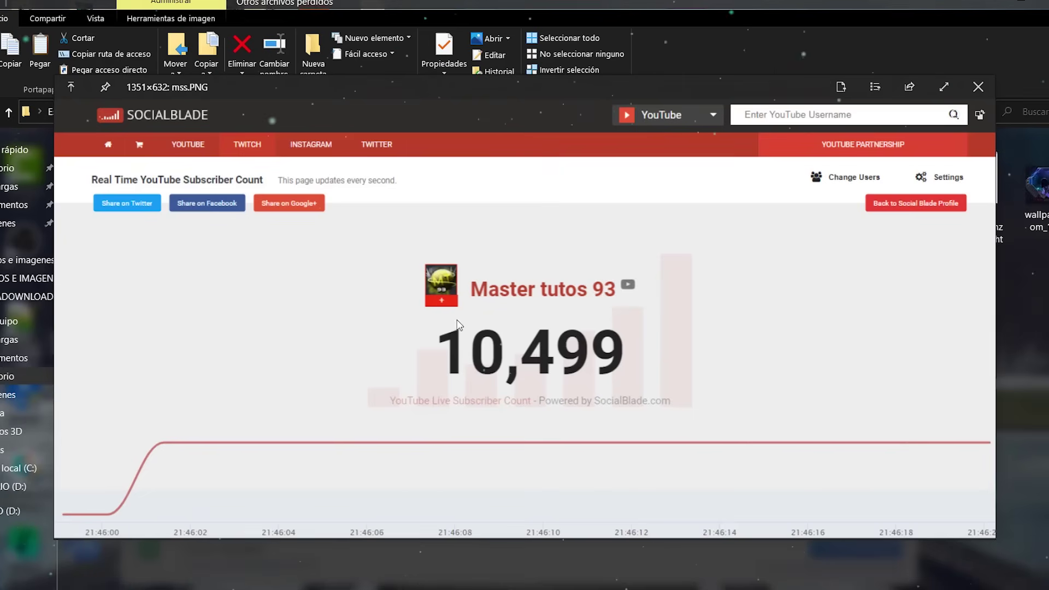
left_click(978, 87)
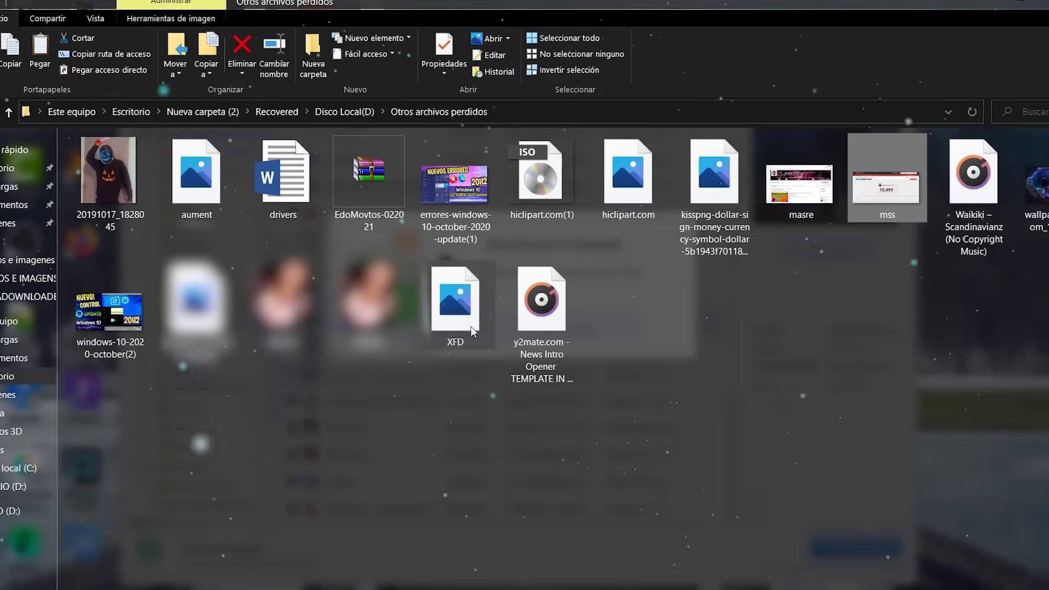
left_click(543, 331)
key("space")
left_click(695, 207)
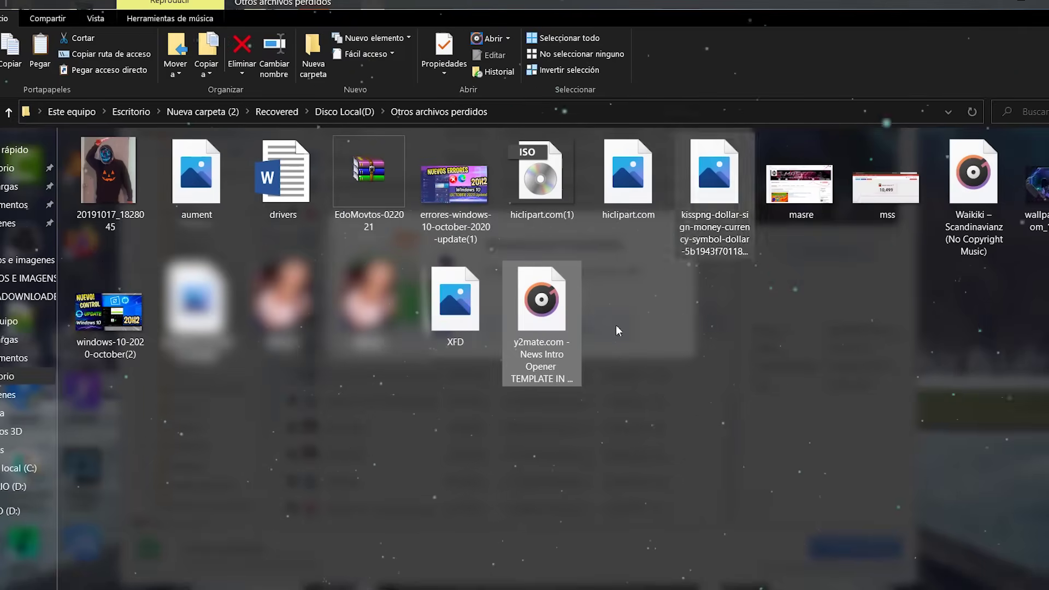
Preview the recovered XFD image and windows-10-2020-october(2).png.
key("Left")
key("space")
key("space")
left_click(110, 311)
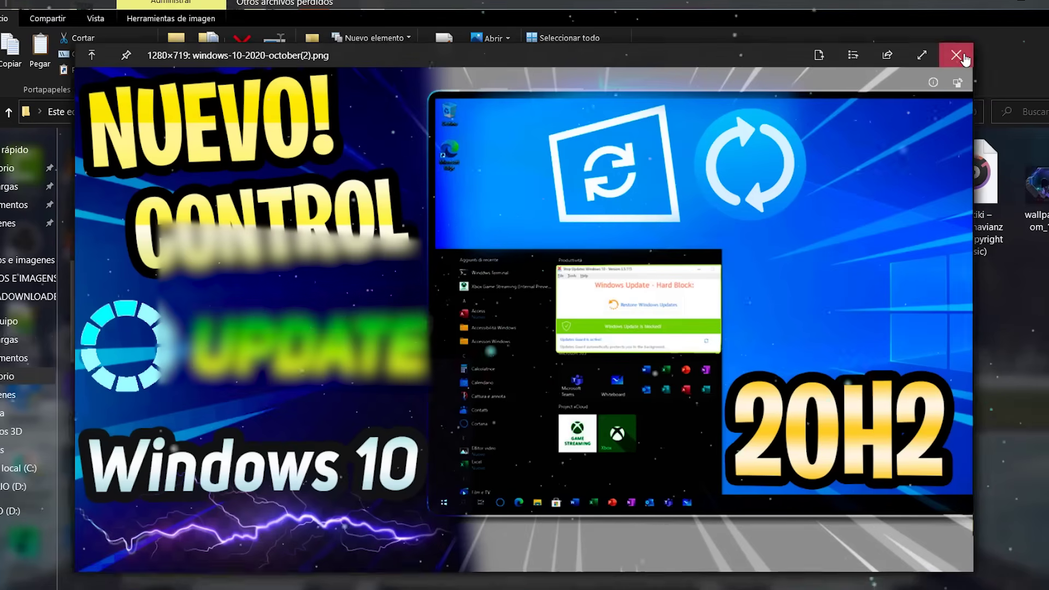
Close the image preview and open the CANON folder inside Camera under the recovered Etiquetas folder.
left_click(958, 53)
key("alt+Up")
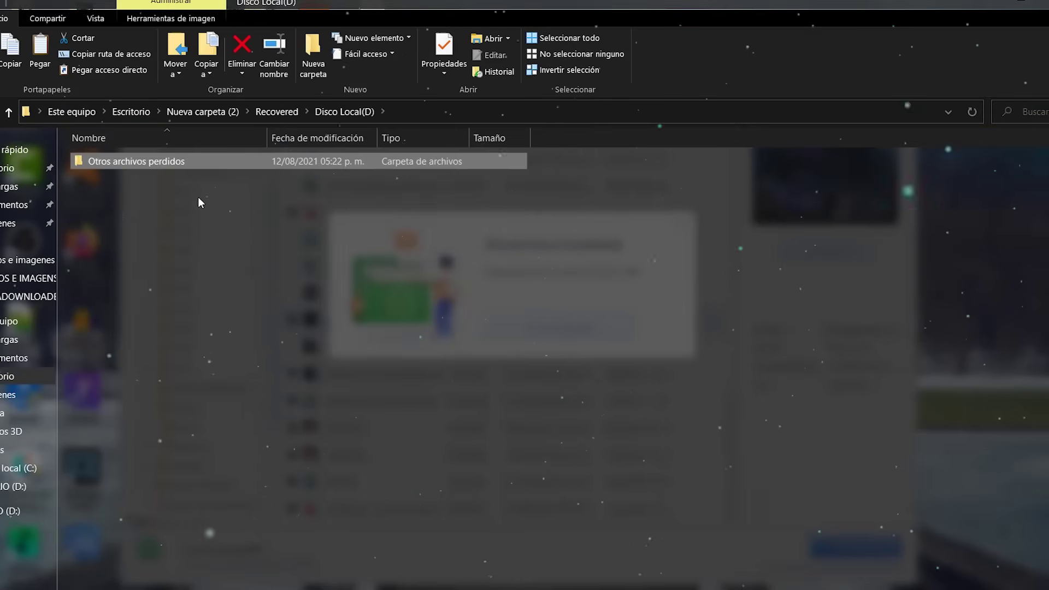
key("alt+Up")
left_click(95, 180)
double_click(95, 180)
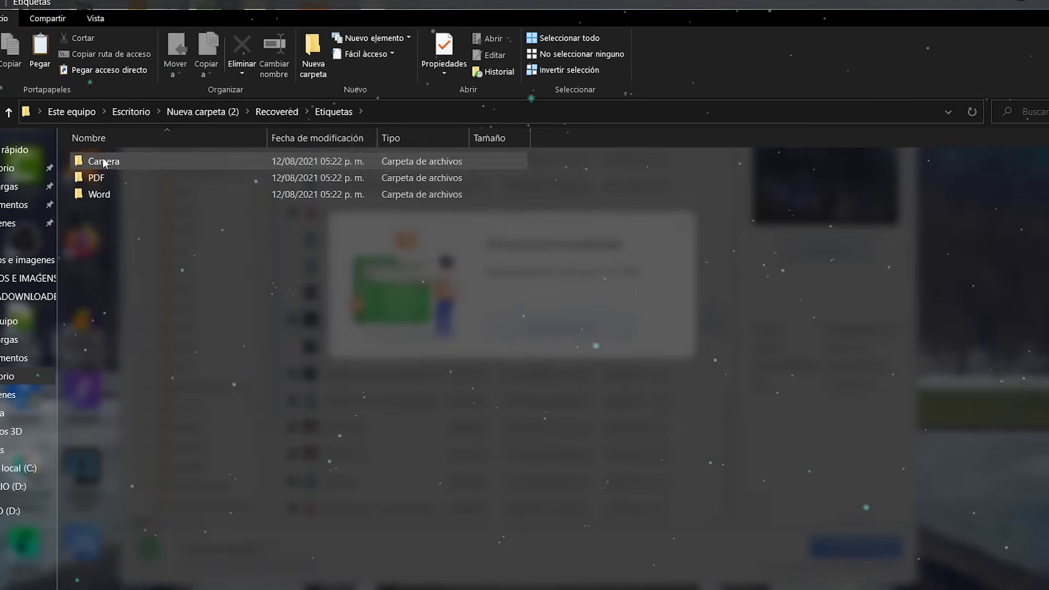
double_click(159, 162)
double_click(132, 162)
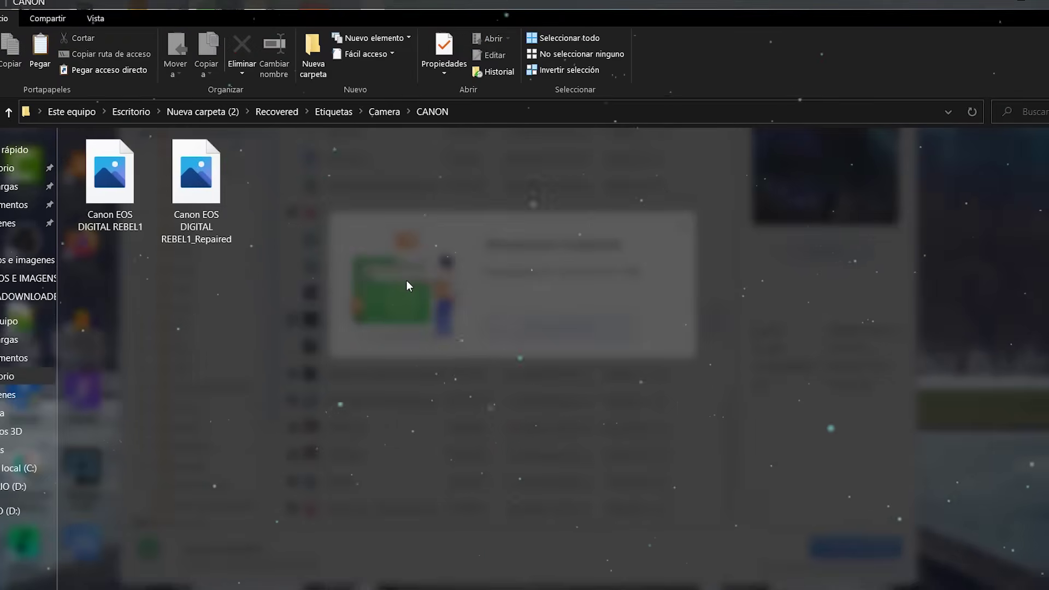
Open the recovered FUJIFILM folder inside Camera and look through its photos down to the last row.
key("alt+Up")
double_click(91, 175)
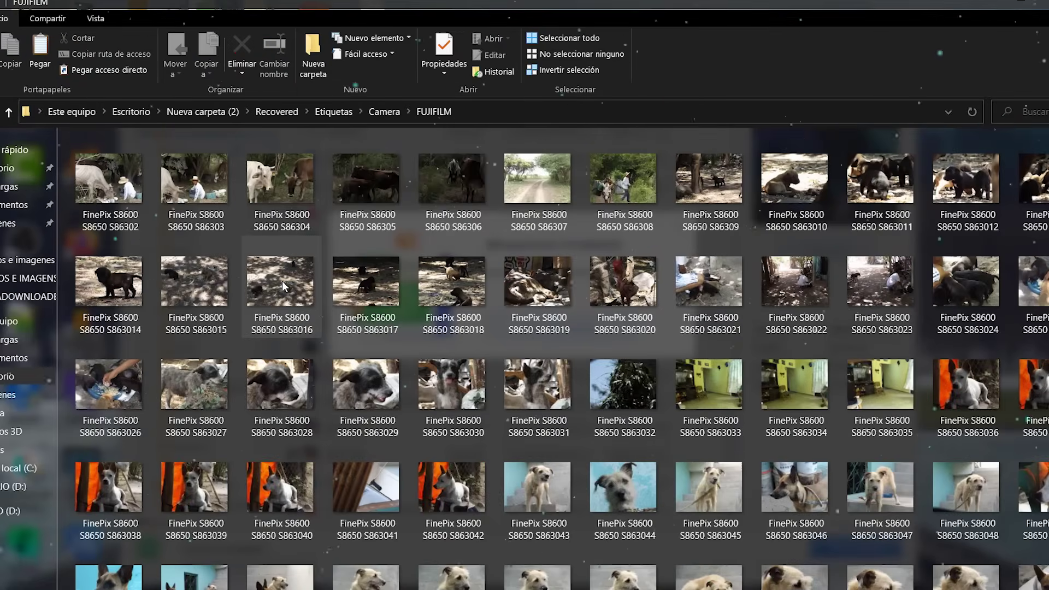
scroll(274, 283, "down", 3)
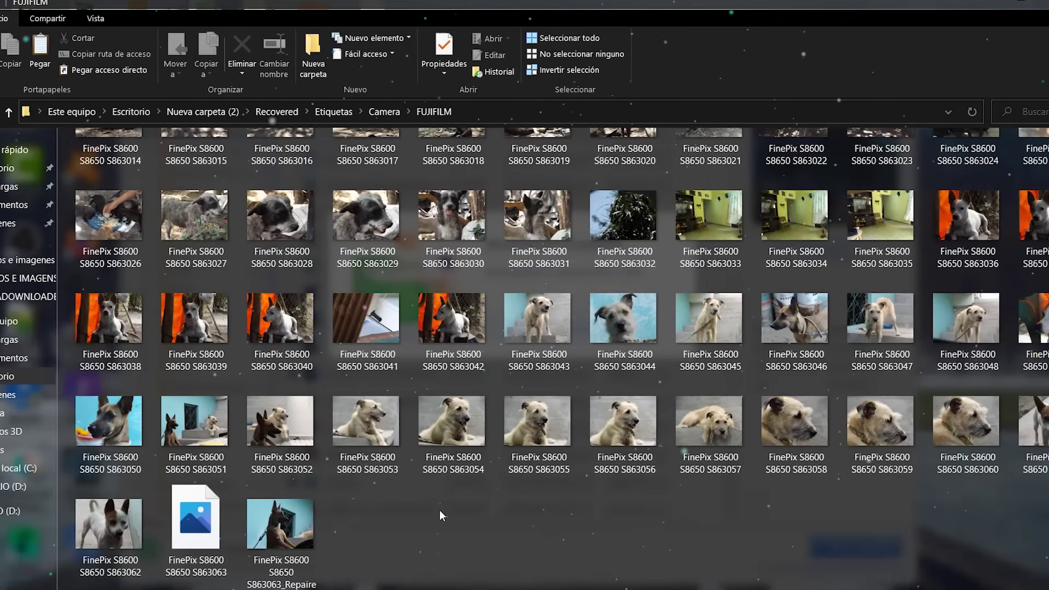
scroll(538, 407, "up", 3)
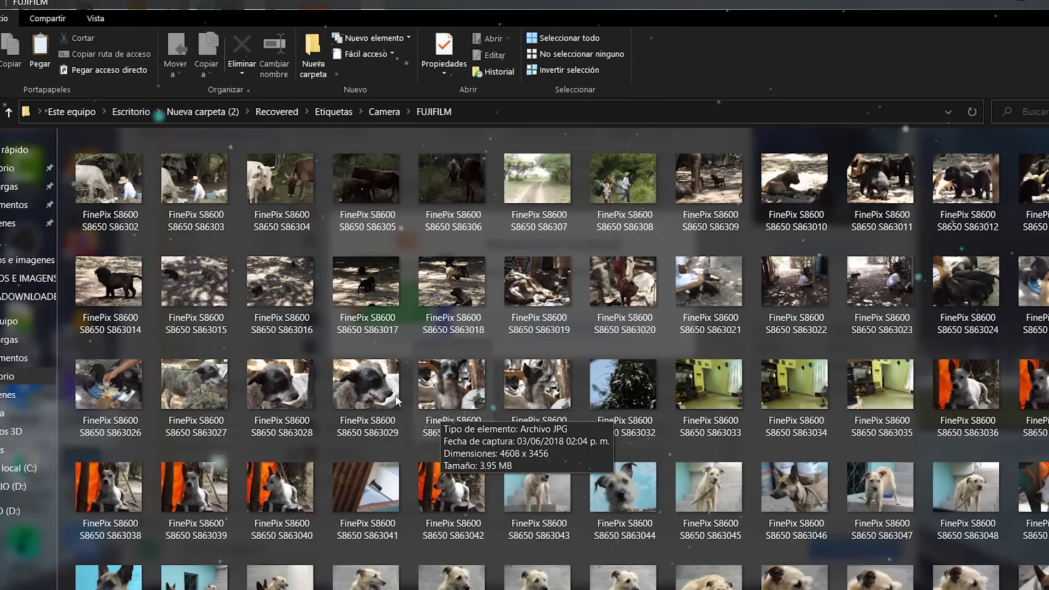
Check the contents of the recovered PDF and Word folders under Etiquetas.
key("BackSpace")
key("BackSpace")
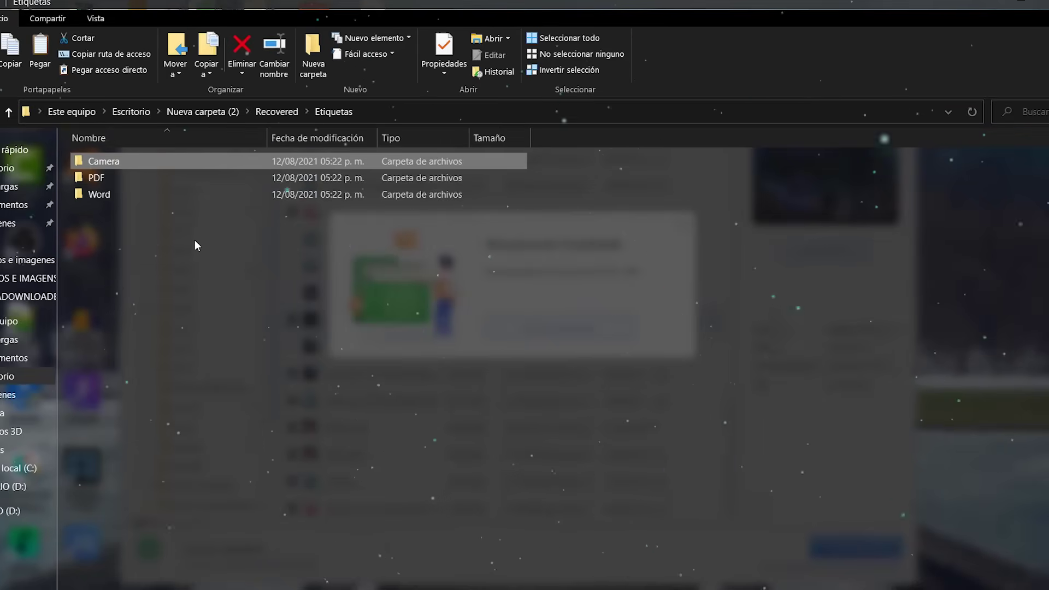
double_click(162, 210)
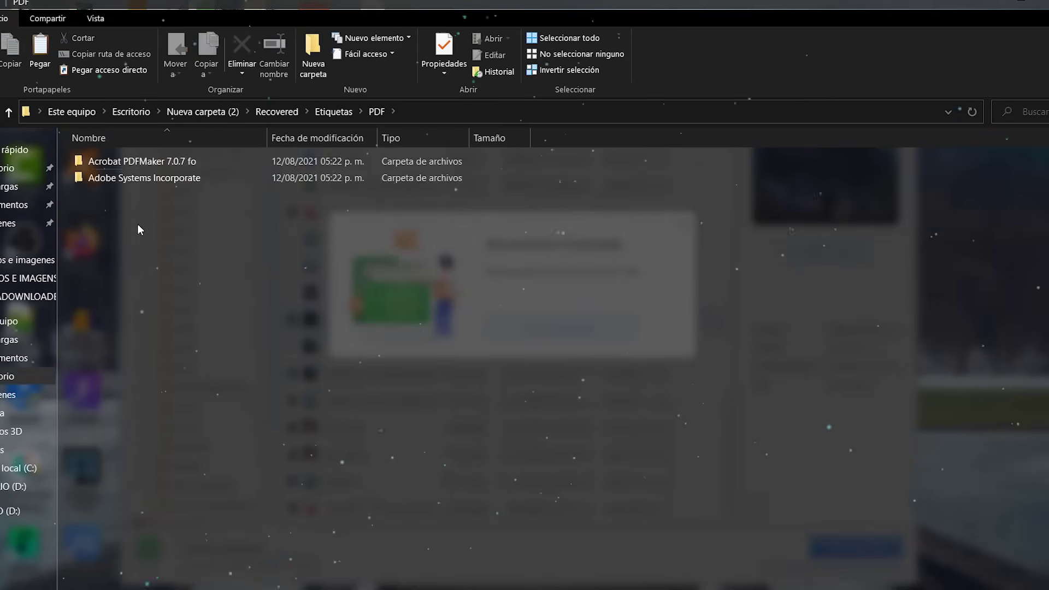
key("BackSpace")
double_click(100, 196)
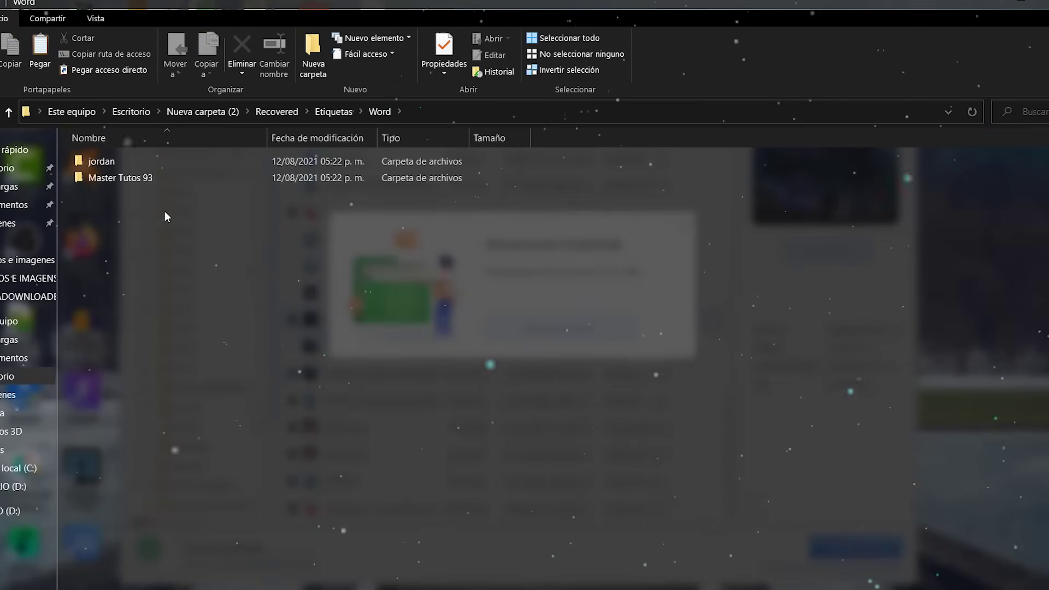
double_click(110, 174)
double_click(158, 162)
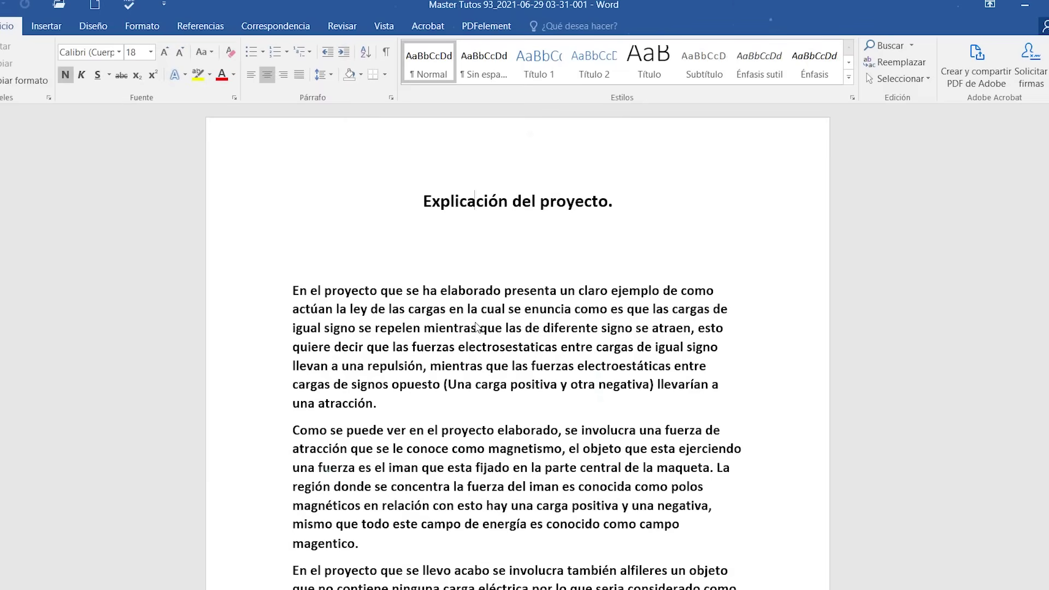
scroll(485, 270, "down", 15)
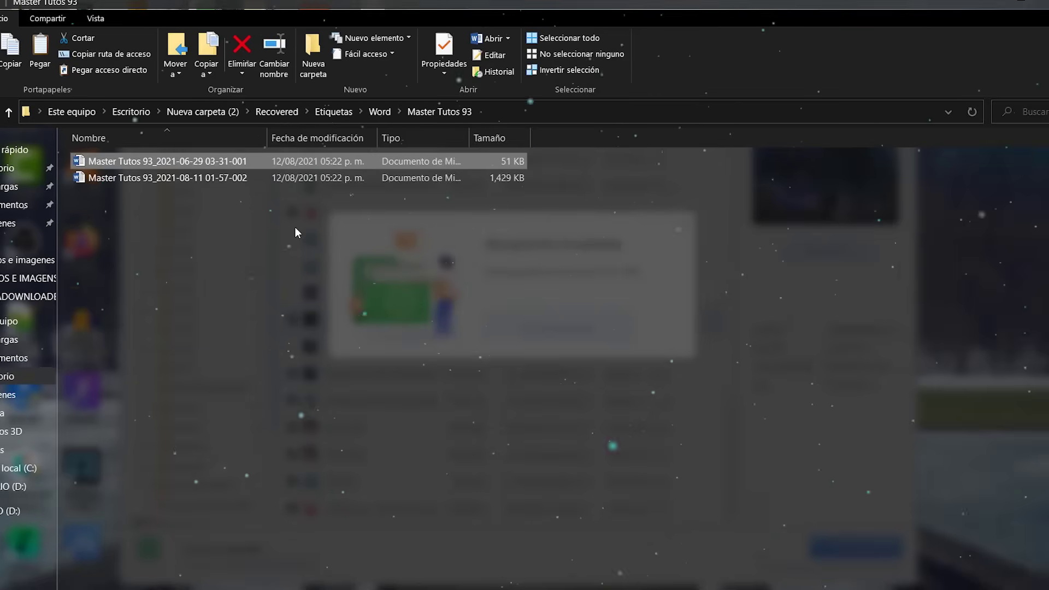
key("alt+Up")
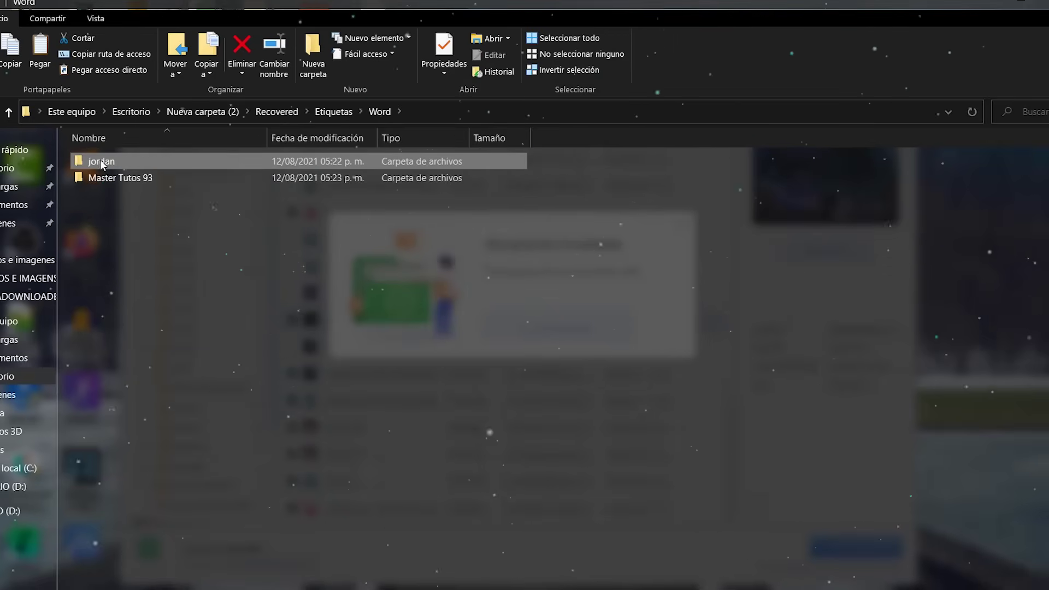
key("alt+Up")
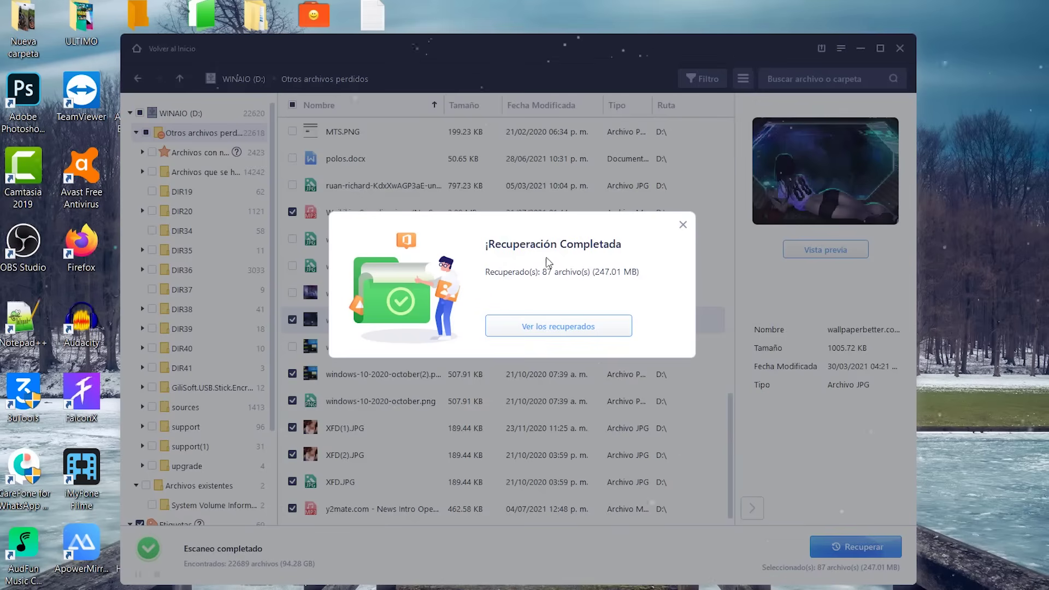
Dismiss the completed-recovery message and exit the WINAIO (D:) scan results.
left_click(683, 224)
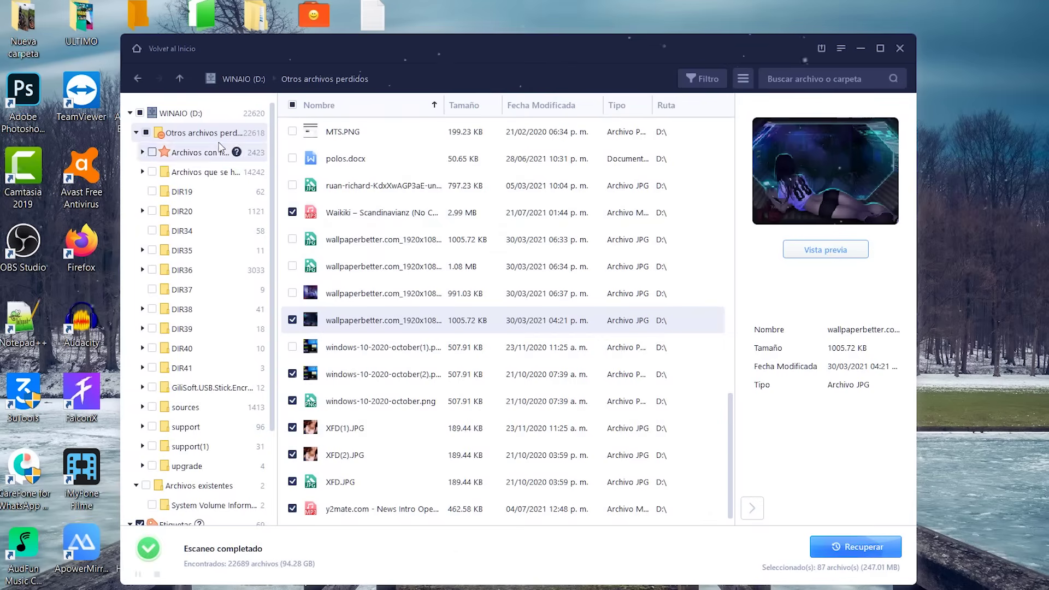
left_click(140, 82)
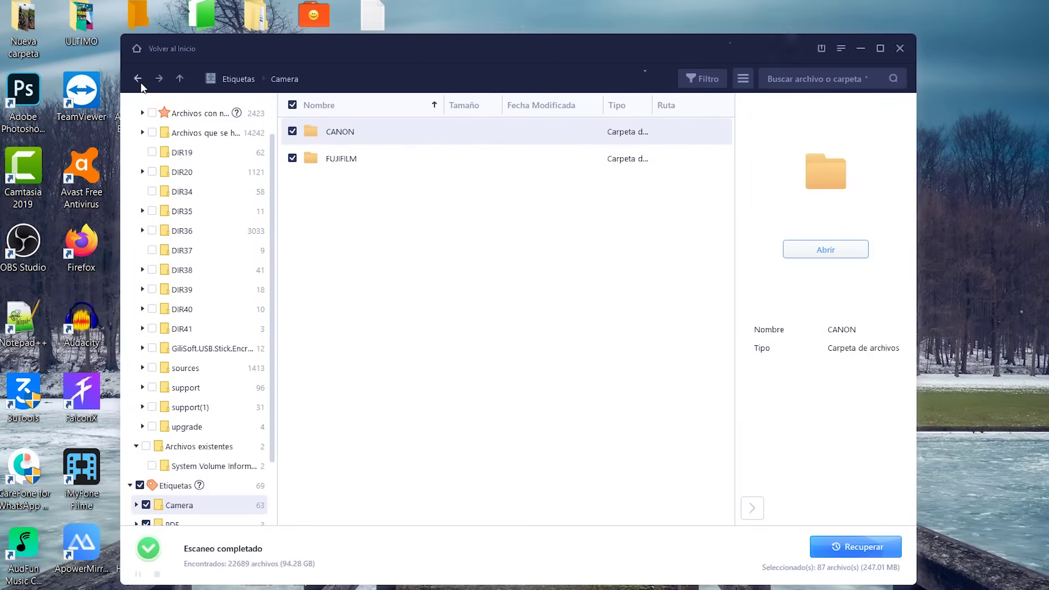
left_click(899, 48)
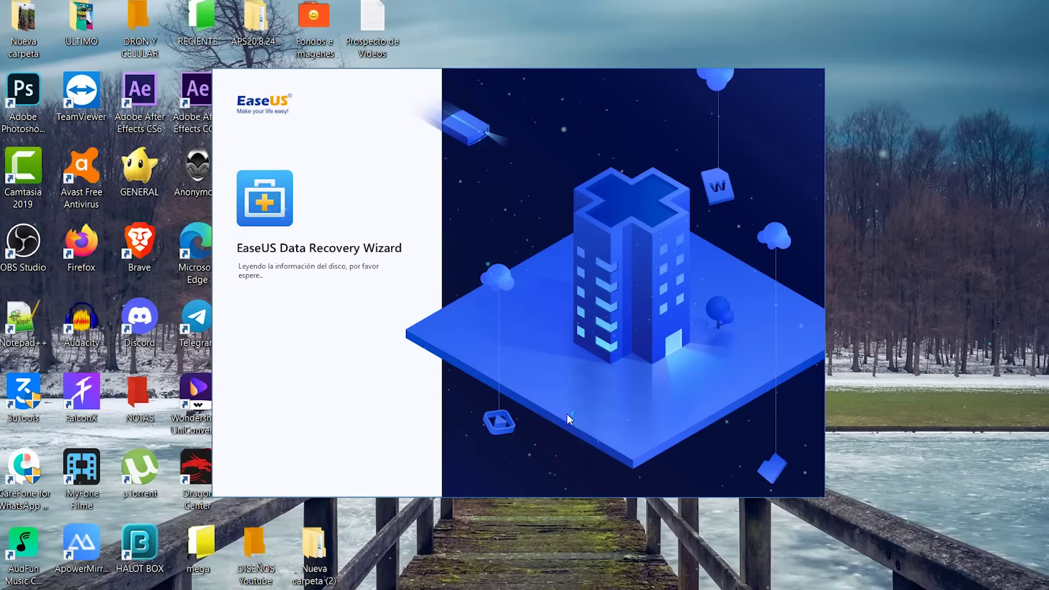